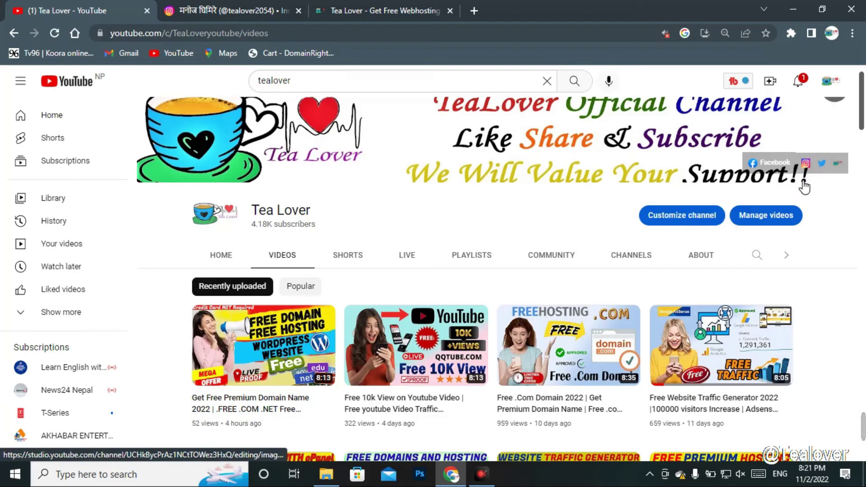
- Look over the Tea Lover Instagram profile and website in the already open browser tabs
{"action": "left_click", "coordinate": [266, 6]}
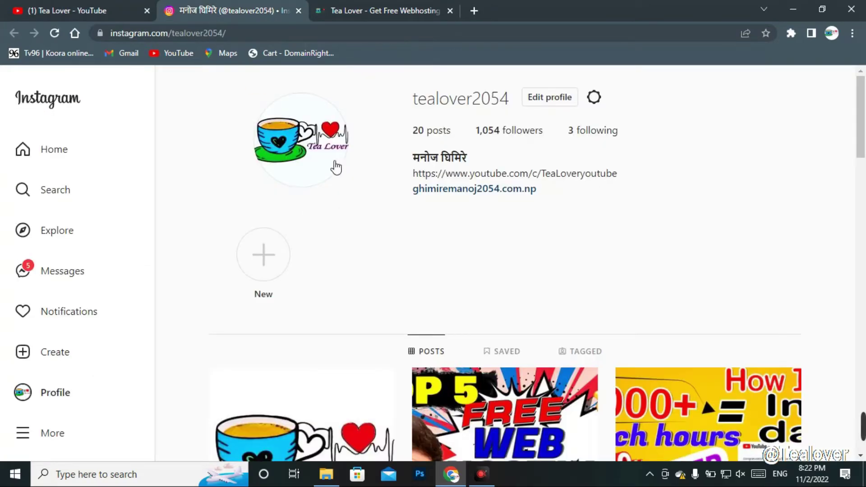
{"action": "mouse_move", "coordinate": [412, 100]}
{"action": "left_mouse_down"}
{"action": "mouse_move", "coordinate": [509, 102]}
{"action": "mouse_move", "coordinate": [420, 84]}
{"action": "left_mouse_up"}
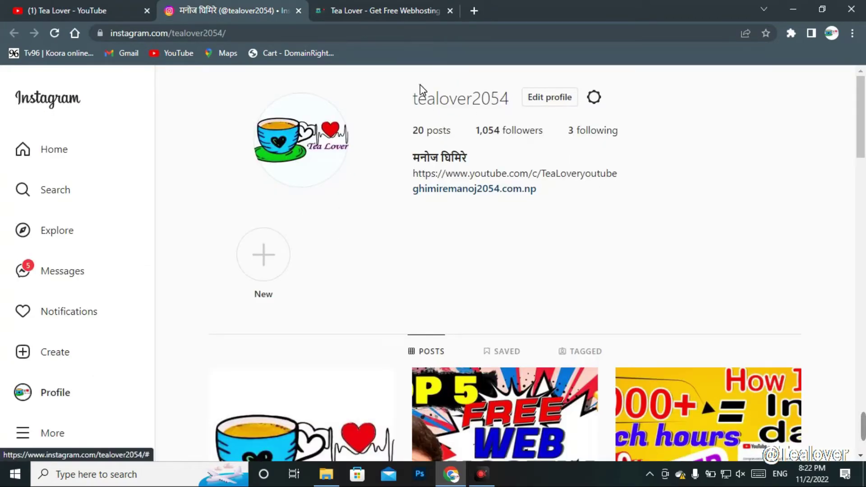
{"action": "left_click", "coordinate": [361, 5]}
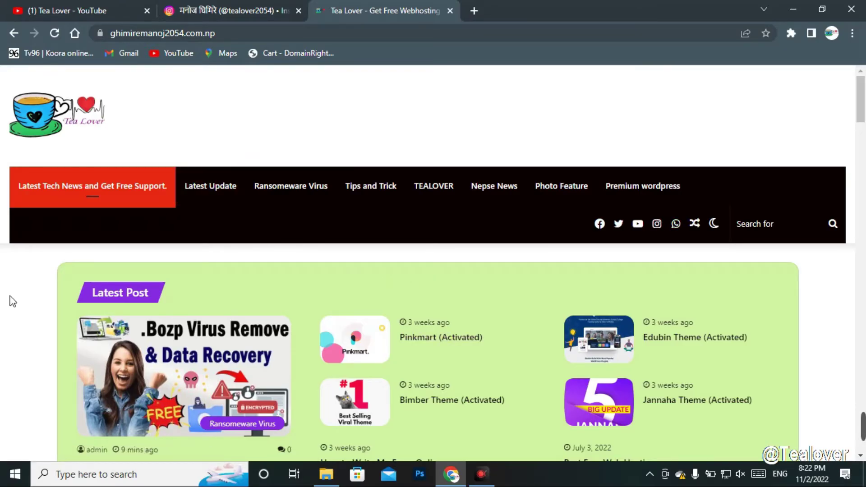
{"action": "scroll", "coordinate": [294, 344], "scroll_direction": "down", "scroll_amount": 1}
{"action": "key", "text": "ctrl+1"}
- Examine the encrypted .bozp and .bozq files in New folder (3) on the desktop, with the browser minimised
{"action": "left_click", "coordinate": [792, 13]}
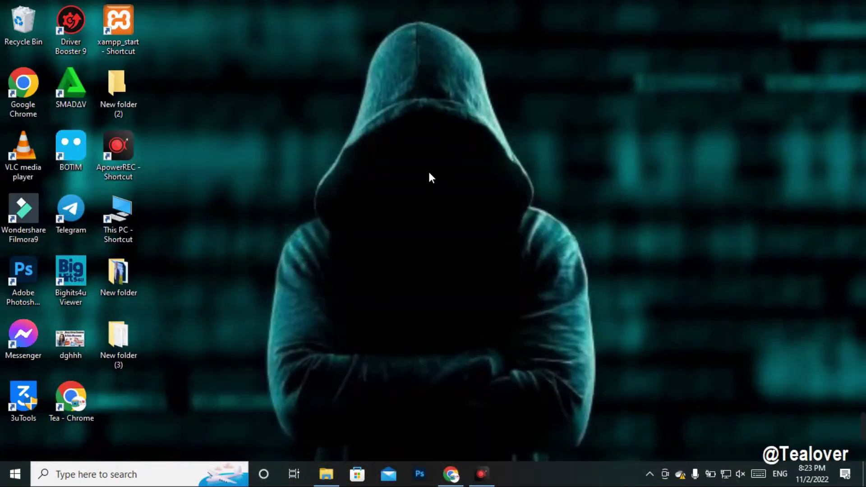
{"action": "double_click", "coordinate": [119, 338]}
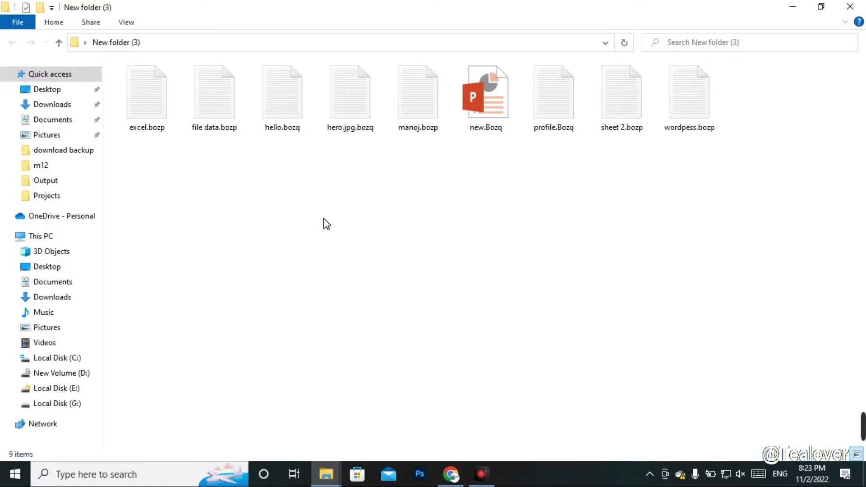
{"action": "left_click", "coordinate": [792, 6]}
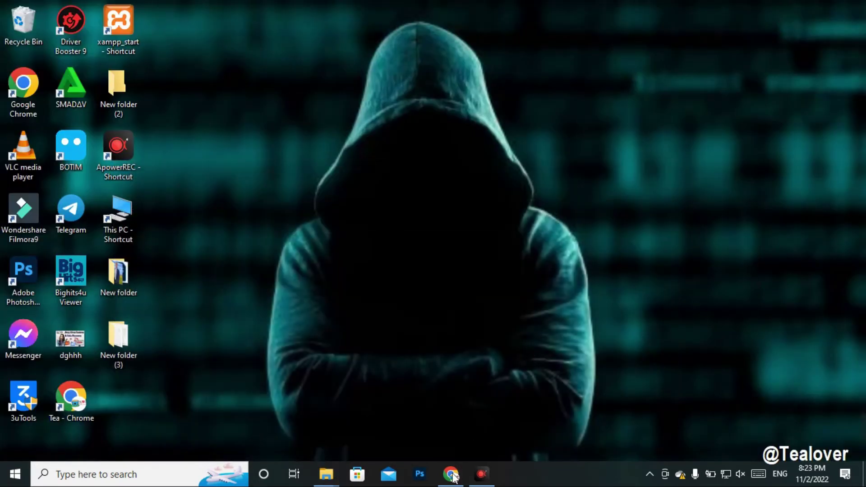
- Switch back to Chrome and open the .Bozp Virus Remove & Data Recovery post on the Tea Lover website
{"action": "left_click", "coordinate": [451, 474]}
{"action": "left_click", "coordinate": [374, 11]}
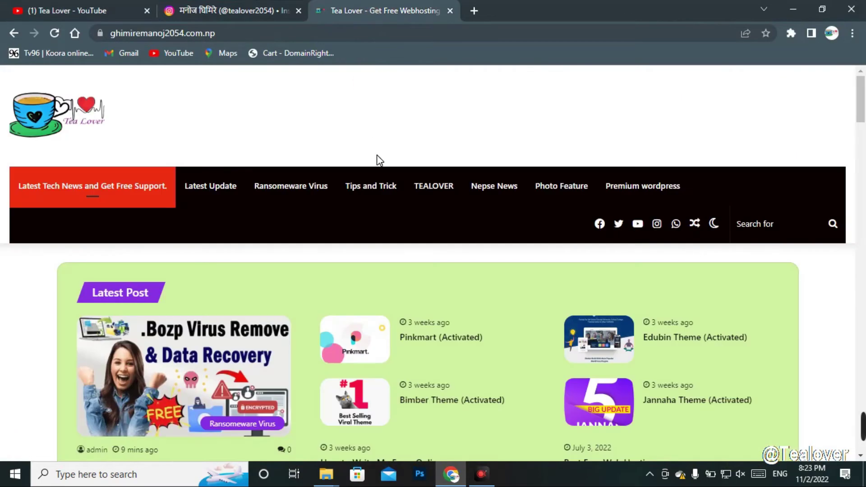
{"action": "scroll", "coordinate": [375, 102], "scroll_direction": "down", "scroll_amount": 1}
{"action": "scroll", "coordinate": [374, 101], "scroll_direction": "down", "scroll_amount": 2}
{"action": "left_click", "coordinate": [186, 275]}
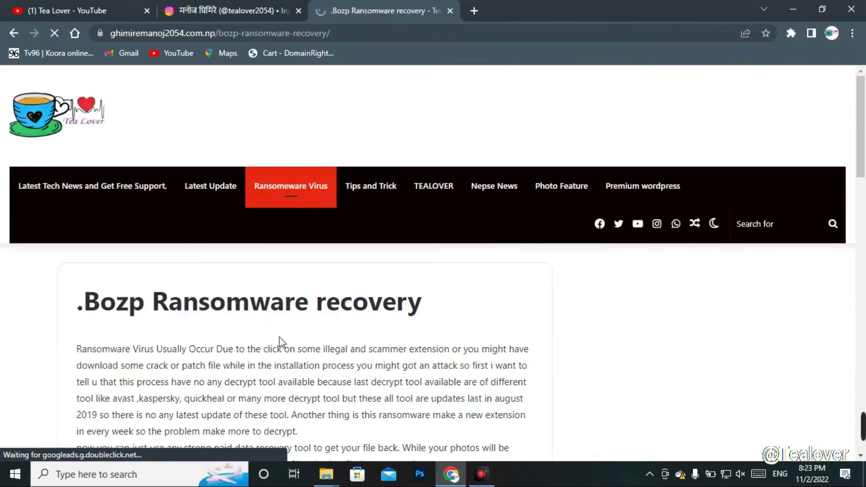
- Read the .Bozp Ransomware recovery article, including the part about local disks D to I and the exception for disk C
{"action": "scroll", "coordinate": [297, 344], "scroll_direction": "down", "scroll_amount": 5}
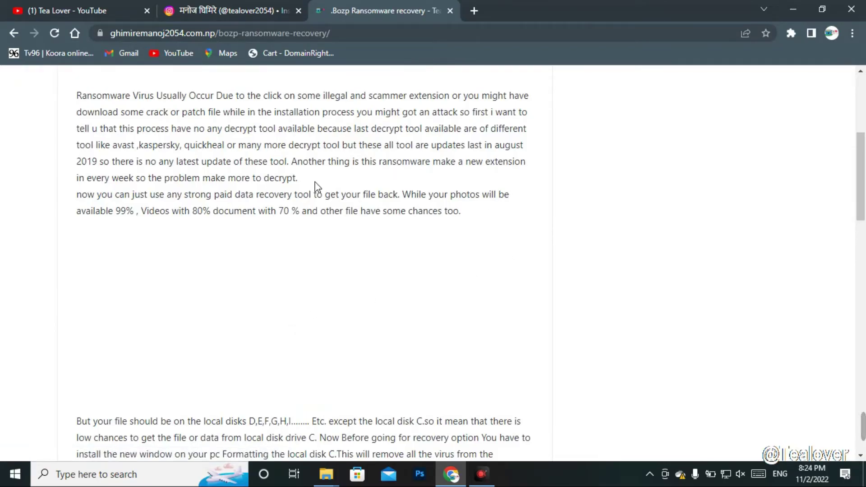
{"action": "scroll", "coordinate": [250, 318], "scroll_direction": "down", "scroll_amount": 3}
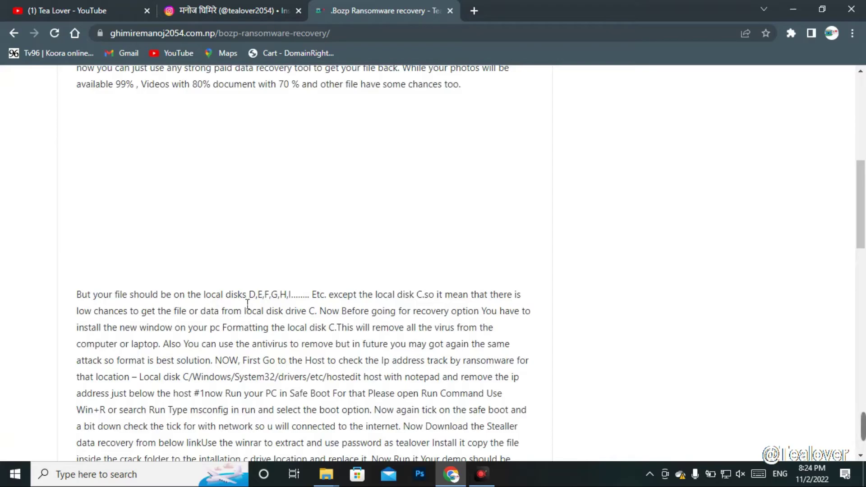
{"action": "left_click_drag", "start_coordinate": [243, 295], "coordinate": [292, 300]}
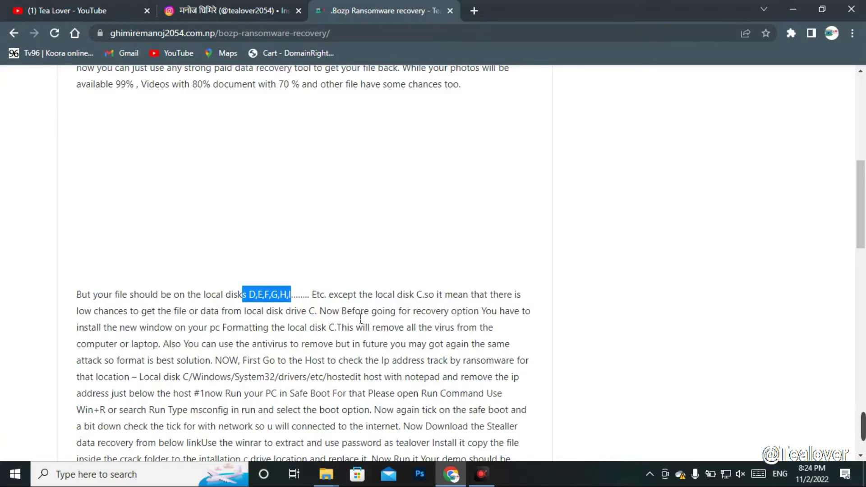
{"action": "left_click", "coordinate": [391, 301]}
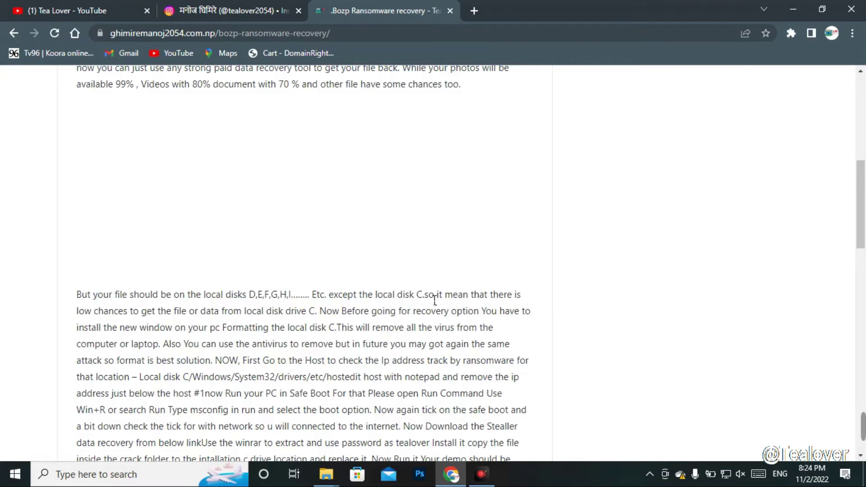
{"action": "right_click", "coordinate": [404, 294]}
{"action": "left_click", "coordinate": [403, 295]}
{"action": "scroll", "coordinate": [497, 387], "scroll_direction": "down", "scroll_amount": 2}
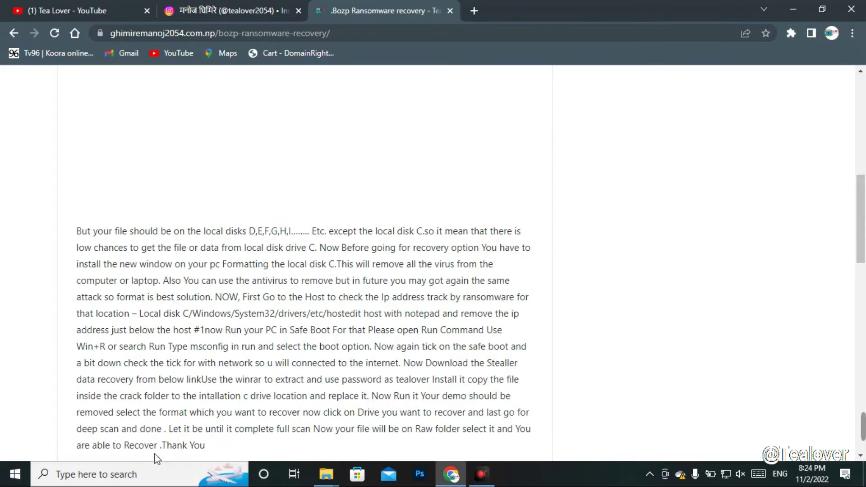
- Open System Configuration by running msconfig
{"action": "left_click", "coordinate": [170, 483]}
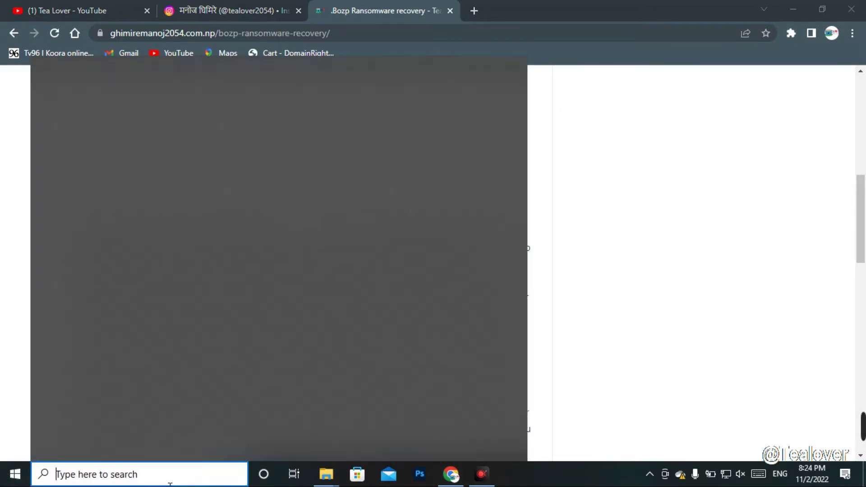
{"action": "type", "text": "rf"}
{"action": "key", "text": "super+r"}
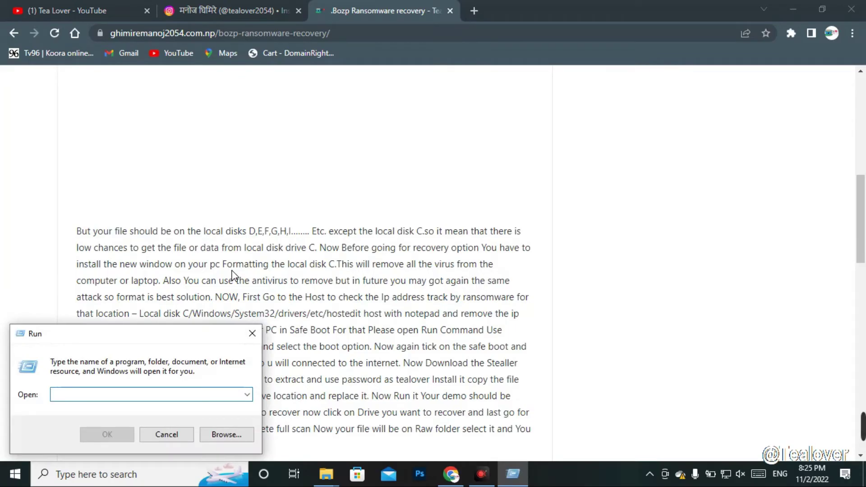
{"action": "type", "text": "msconfig"}
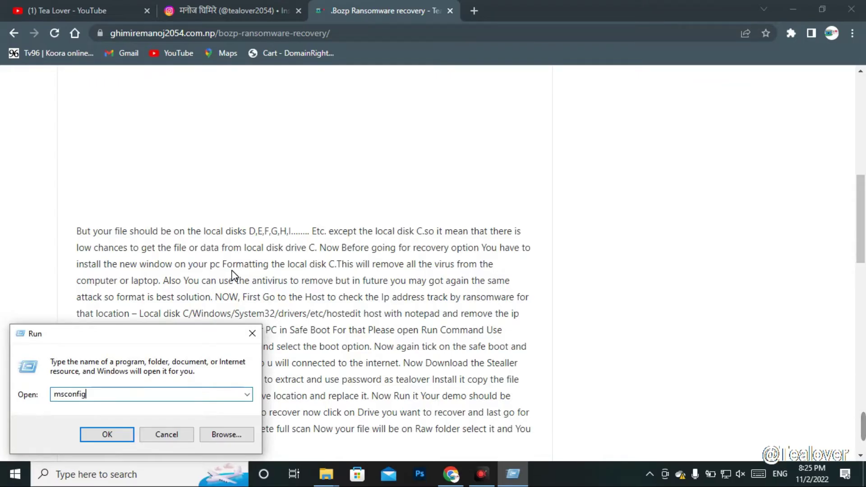
{"action": "key", "text": "Return"}
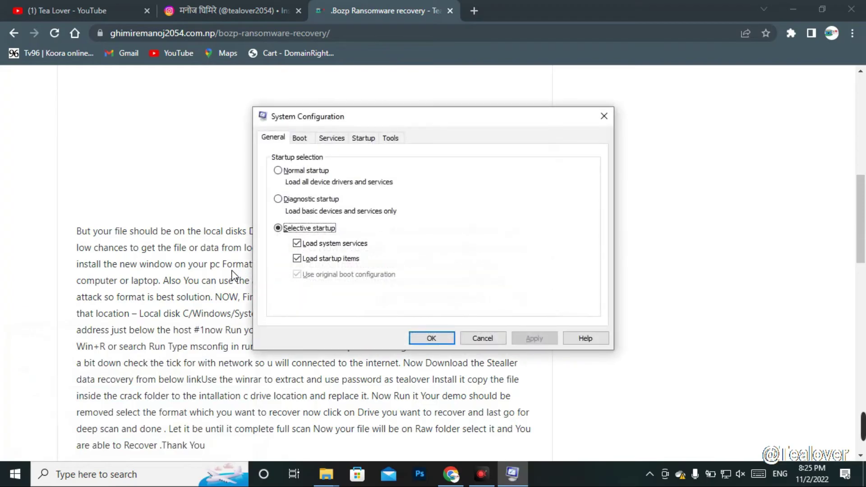
- Try the Safe boot option with the Minimal setting in the boot options, and leave System Configuration without applying it
{"action": "left_click", "coordinate": [299, 138]}
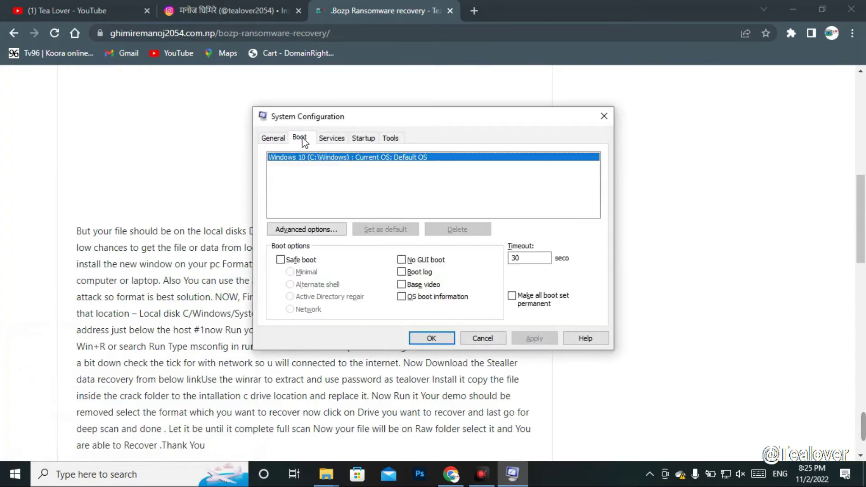
{"action": "left_click", "coordinate": [288, 262]}
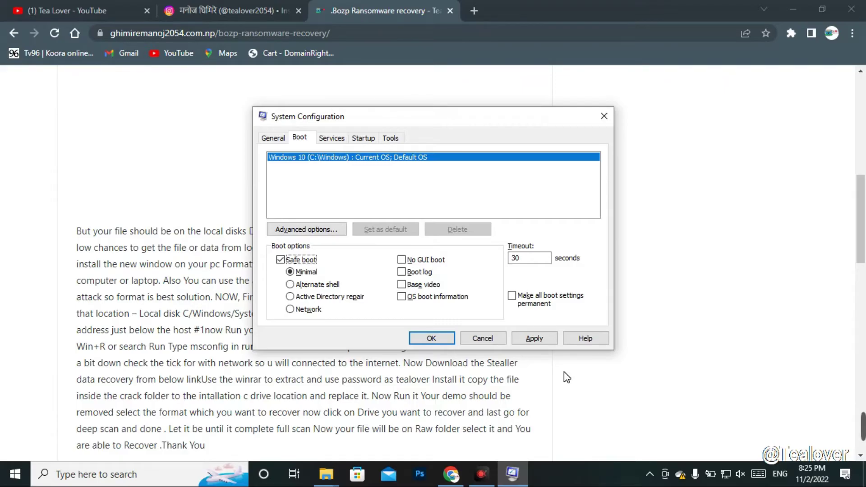
{"action": "left_click", "coordinate": [493, 342]}
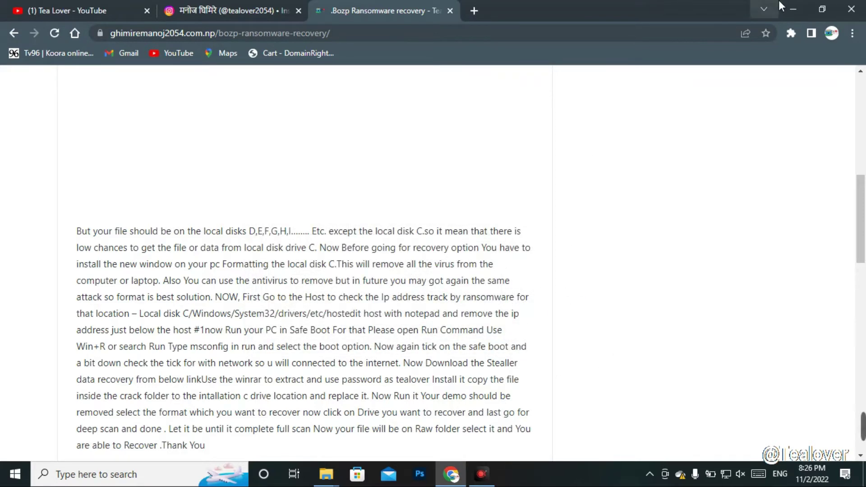
- Minimise the browser, search Windows for "reset", open the Reset this PC recovery settings and start the reset
{"action": "left_click", "coordinate": [793, 9]}
{"action": "right_click", "coordinate": [431, 72]}
{"action": "left_click", "coordinate": [456, 109]}
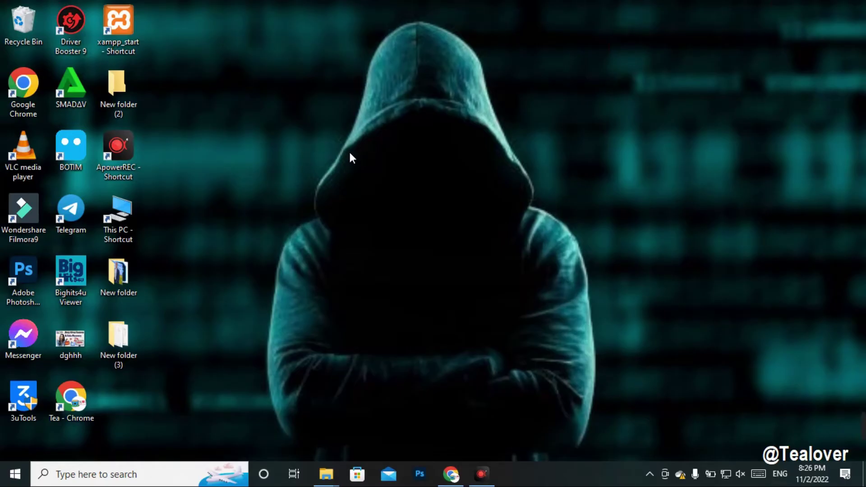
{"action": "left_click", "coordinate": [121, 474]}
{"action": "type", "text": "reset"}
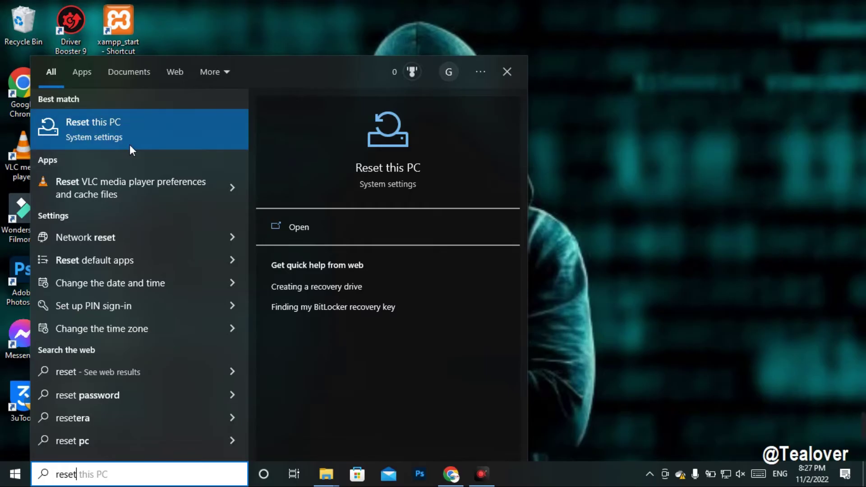
{"action": "left_click", "coordinate": [134, 137]}
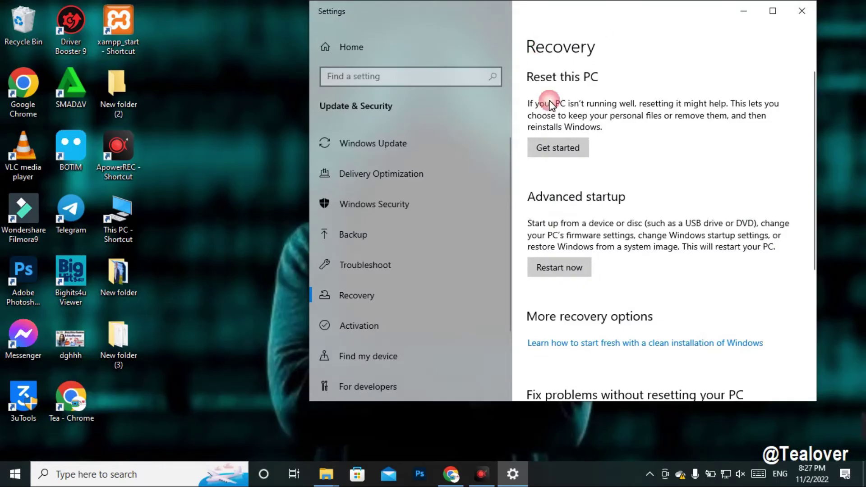
{"action": "left_click", "coordinate": [573, 151]}
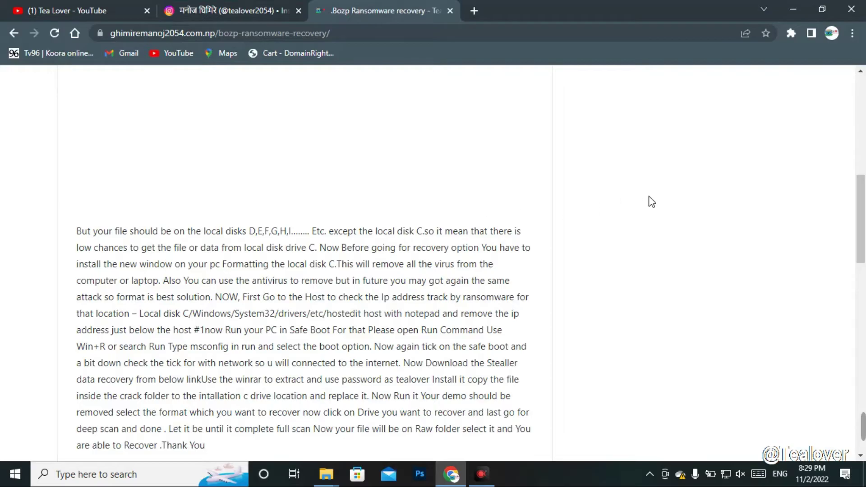
- Download steller Data Recovery.rar through the recovery article's Google Drive link, proceeding despite the missing virus scan
{"action": "scroll", "coordinate": [308, 158], "scroll_direction": "up", "scroll_amount": 8}
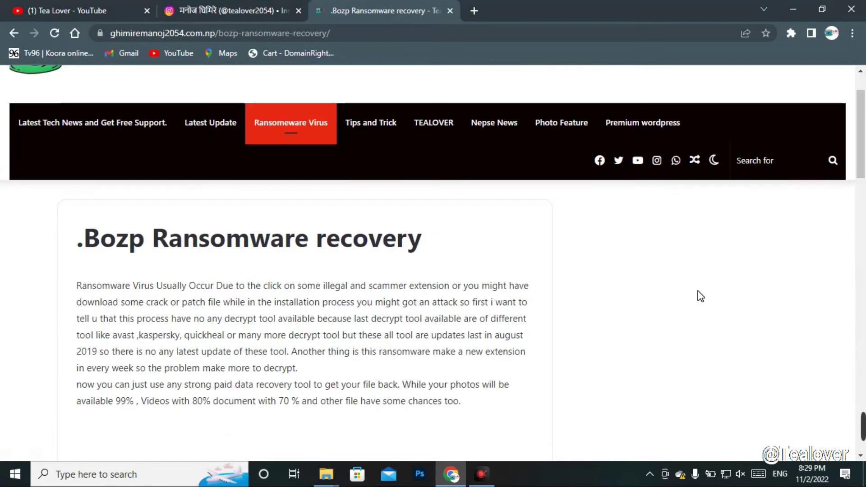
{"action": "scroll", "coordinate": [50, 322], "scroll_direction": "down", "scroll_amount": 12}
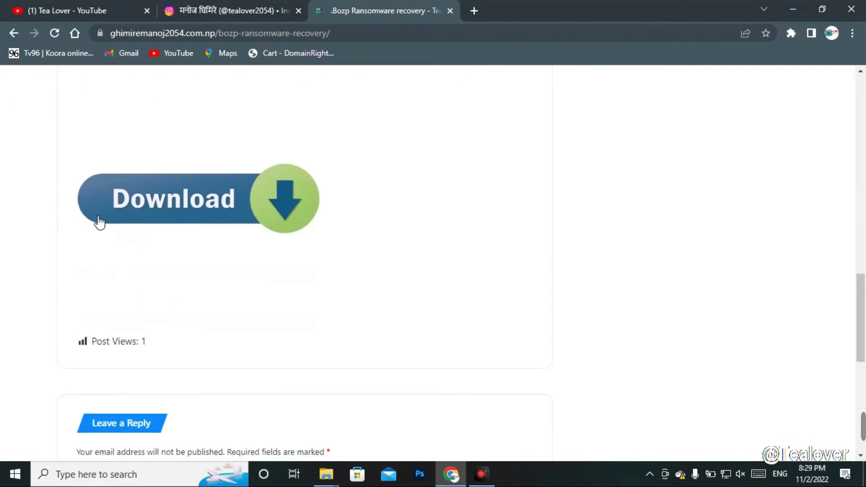
{"action": "scroll", "coordinate": [389, 262], "scroll_direction": "up", "scroll_amount": 3}
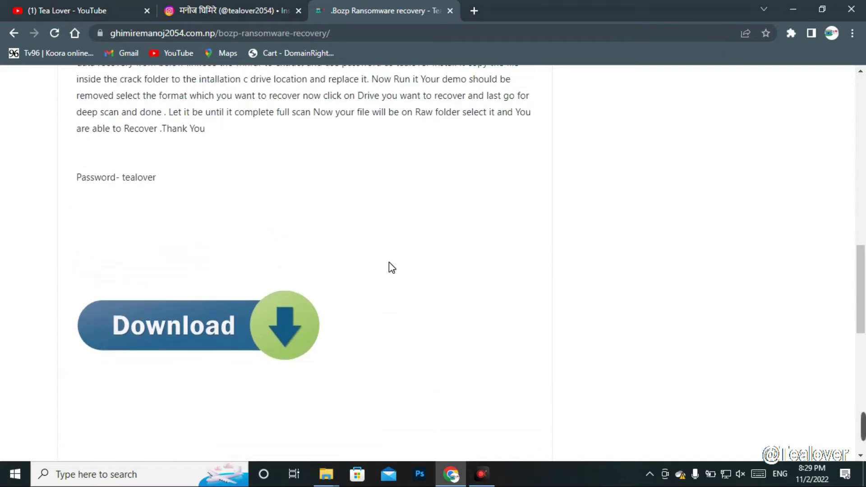
{"action": "left_click", "coordinate": [237, 324]}
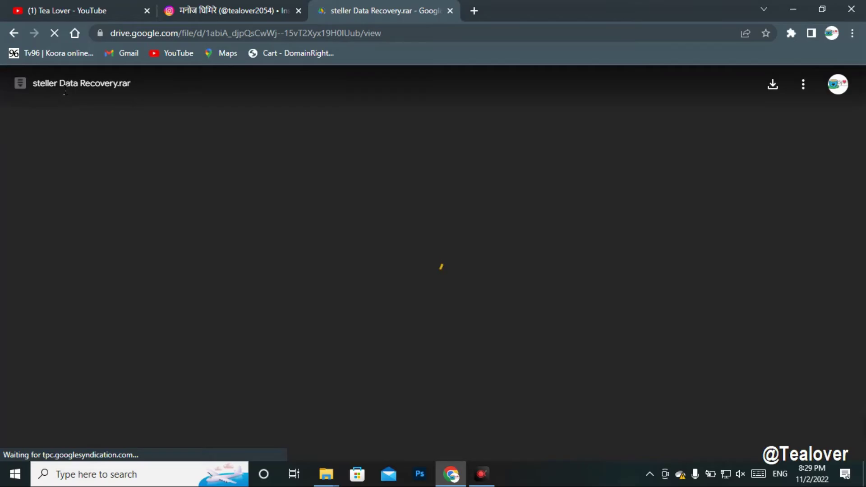
{"action": "double_click", "coordinate": [45, 83]}
{"action": "left_click", "coordinate": [771, 85]}
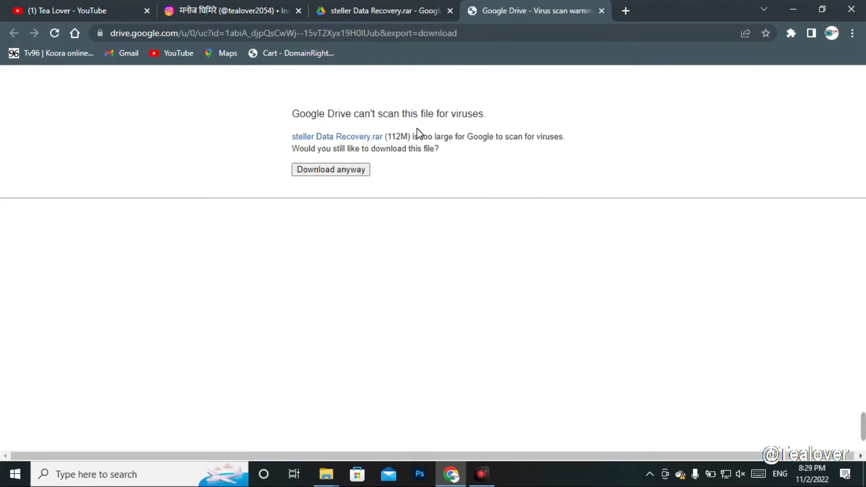
{"action": "left_click", "coordinate": [340, 174]}
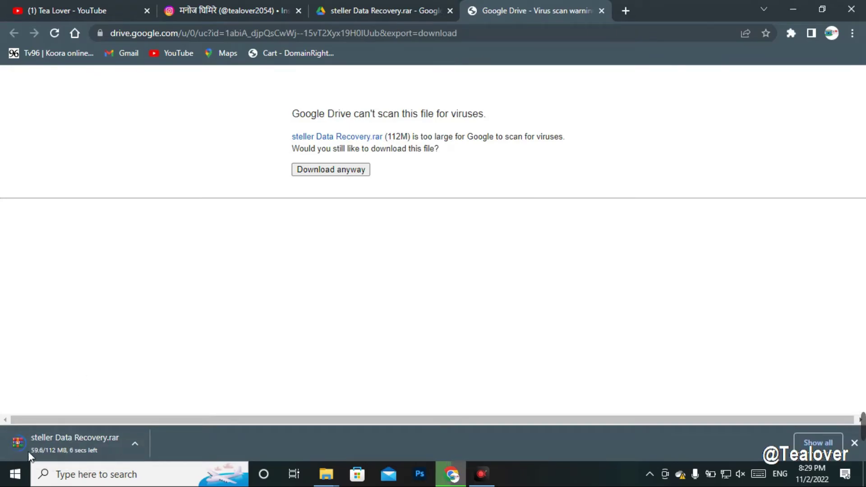
- Minimise the browser and start extracting the steller Data Recovery archive from Downloads with the default extraction path and options
{"action": "left_click", "coordinate": [793, 9]}
{"action": "mouse_move", "coordinate": [326, 474]}
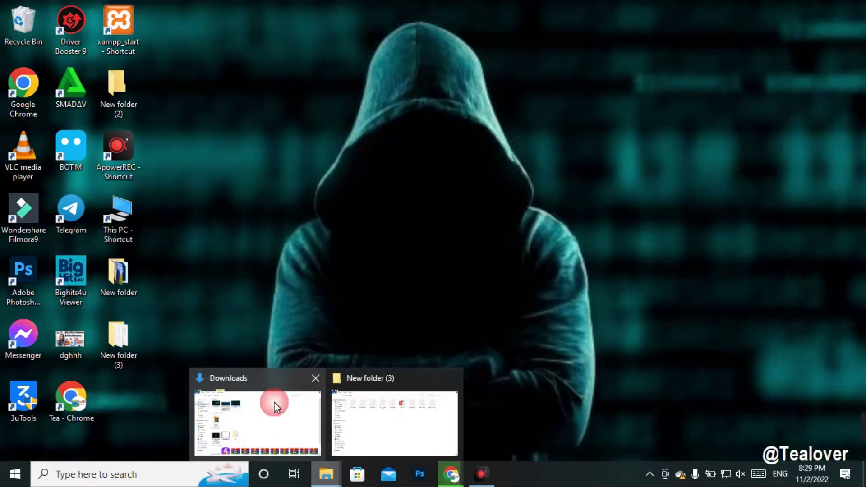
{"action": "left_click", "coordinate": [255, 422]}
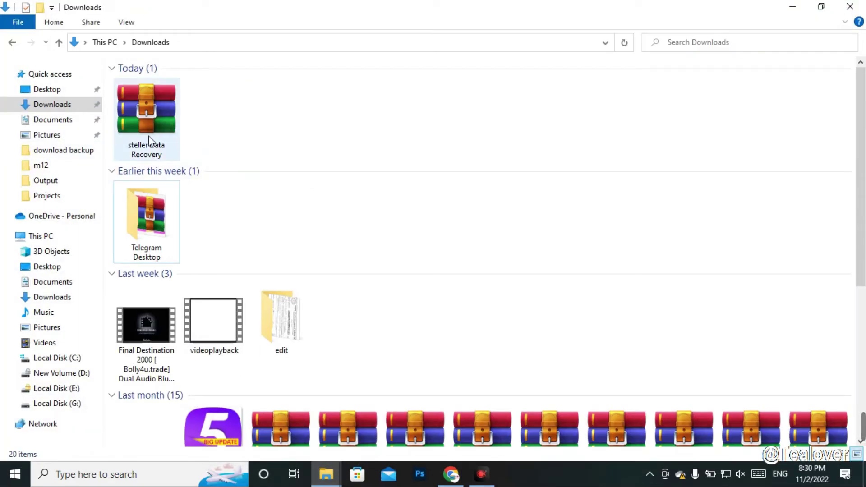
{"action": "left_click", "coordinate": [154, 109]}
{"action": "right_click", "coordinate": [154, 109]}
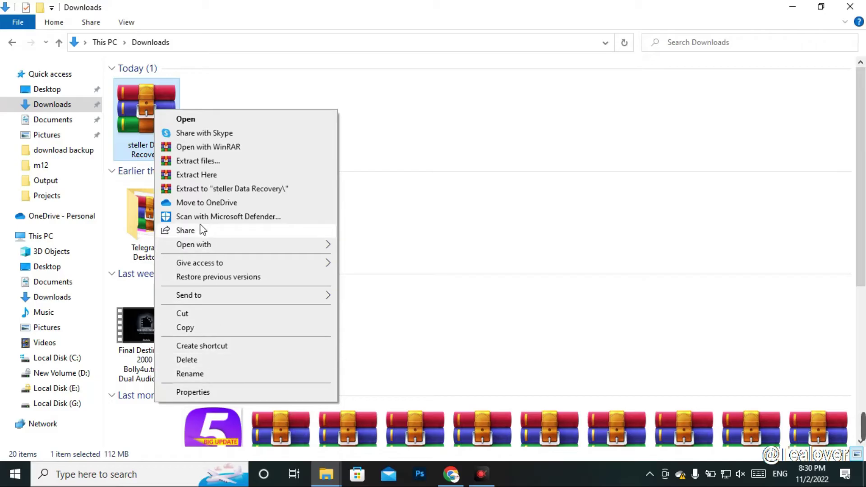
{"action": "left_click", "coordinate": [198, 163]}
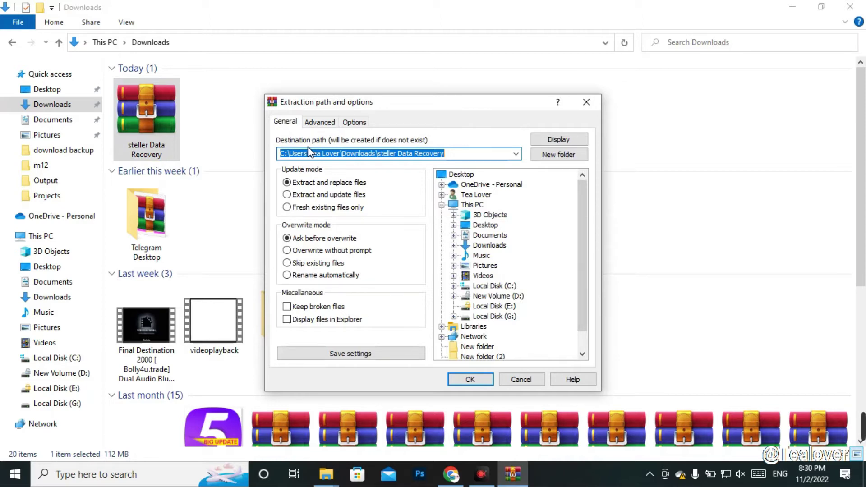
{"action": "left_click", "coordinate": [471, 379]}
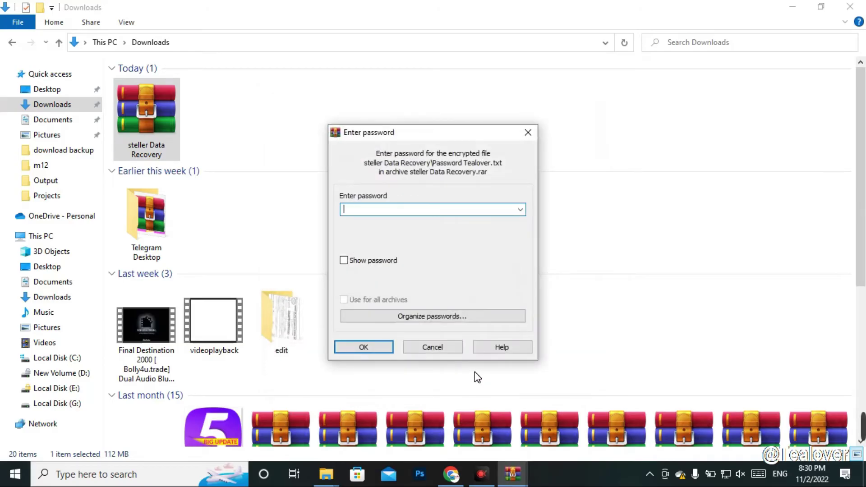
- Enter the archive password in readable form, check it against the recovery article, and confirm it to extract the files
{"action": "type", "text": "tealover"}
{"action": "left_click", "coordinate": [396, 260]}
{"action": "left_click", "coordinate": [326, 473]}
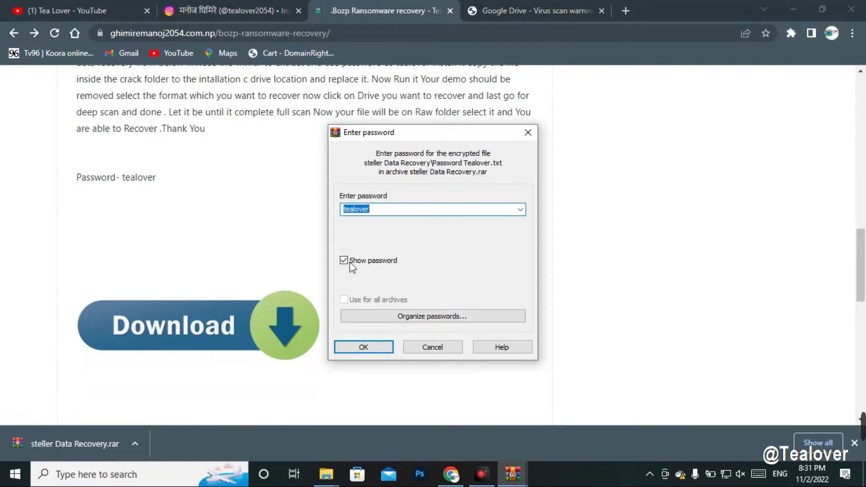
{"action": "left_click_drag", "start_coordinate": [123, 178], "coordinate": [178, 180]}
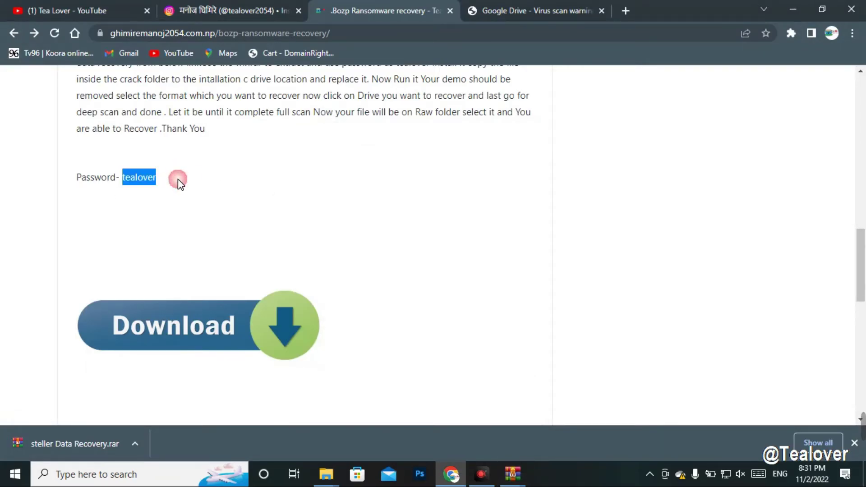
{"action": "left_click_drag", "start_coordinate": [61, 169], "coordinate": [170, 185]}
{"action": "left_click", "coordinate": [207, 189]}
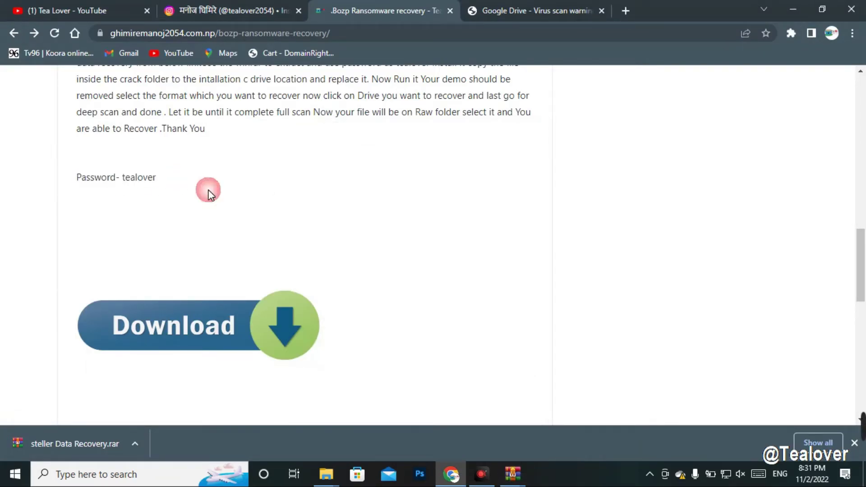
{"action": "left_click", "coordinate": [512, 475]}
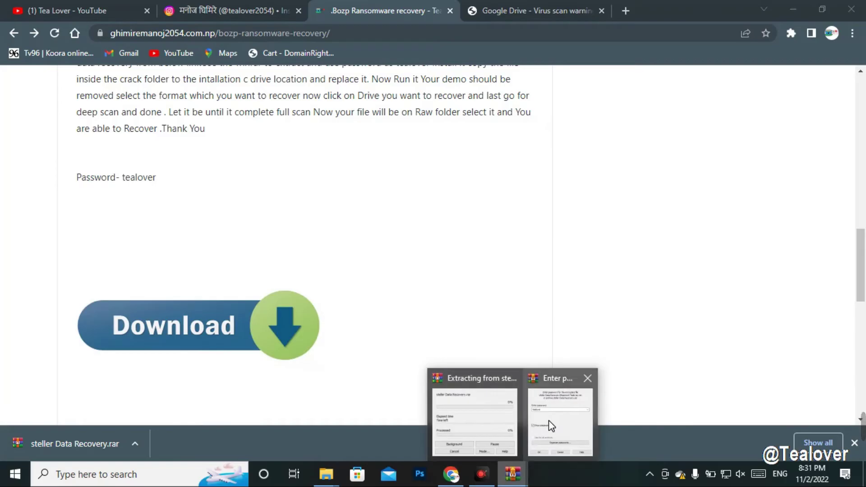
{"action": "left_click", "coordinate": [548, 422]}
{"action": "left_click", "coordinate": [377, 344]}
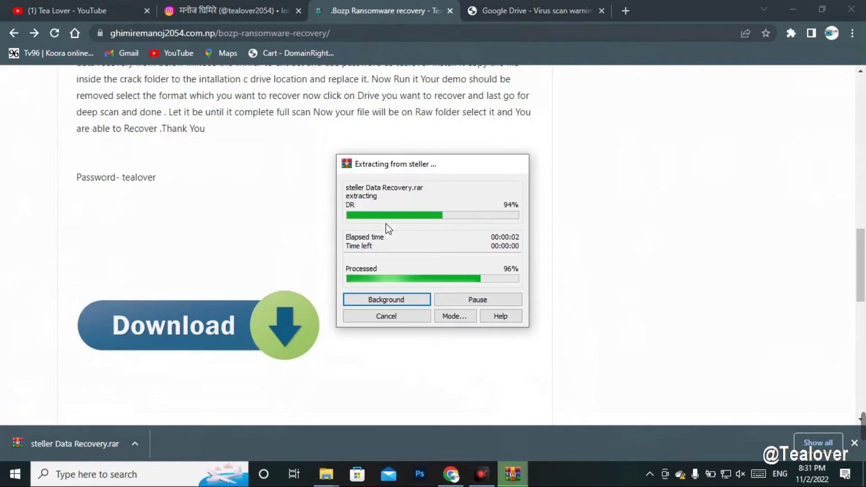
- Minimise the browser, run the Stellar_Data_Recovery_Professional_9.0.0.5 installer from the extracted folder, and choose English as the setup language
{"action": "left_click", "coordinate": [792, 8]}
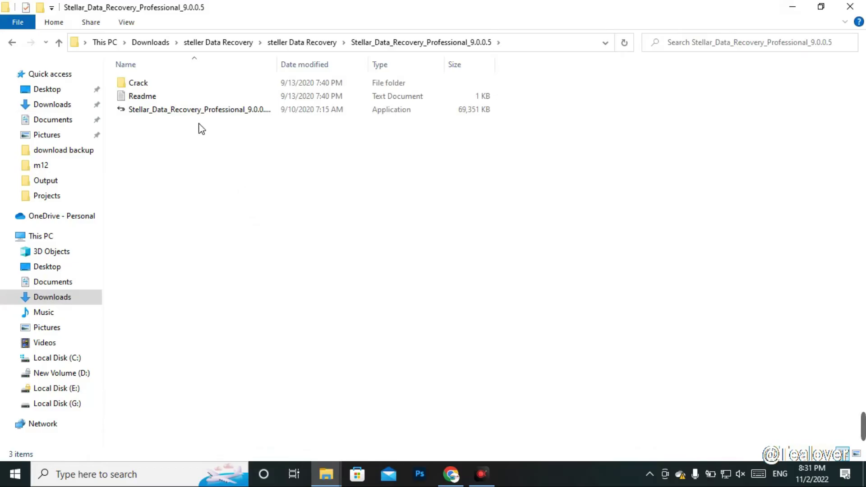
{"action": "double_click", "coordinate": [195, 116]}
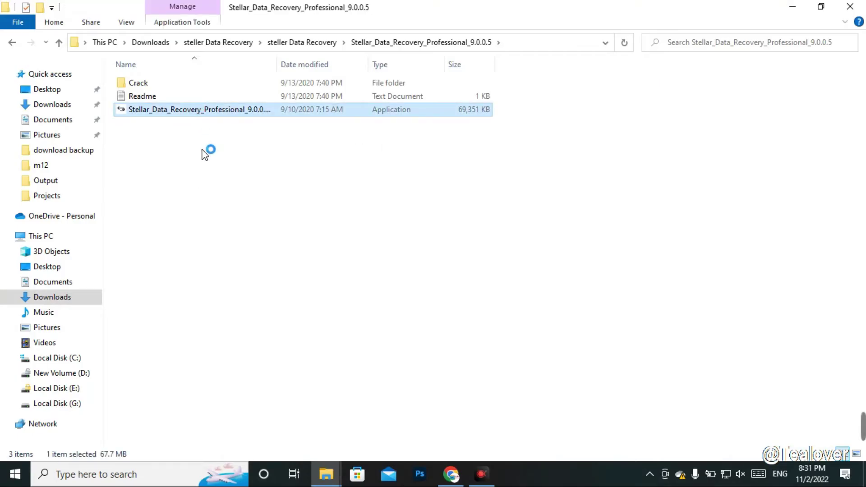
{"action": "left_click", "coordinate": [404, 241]}
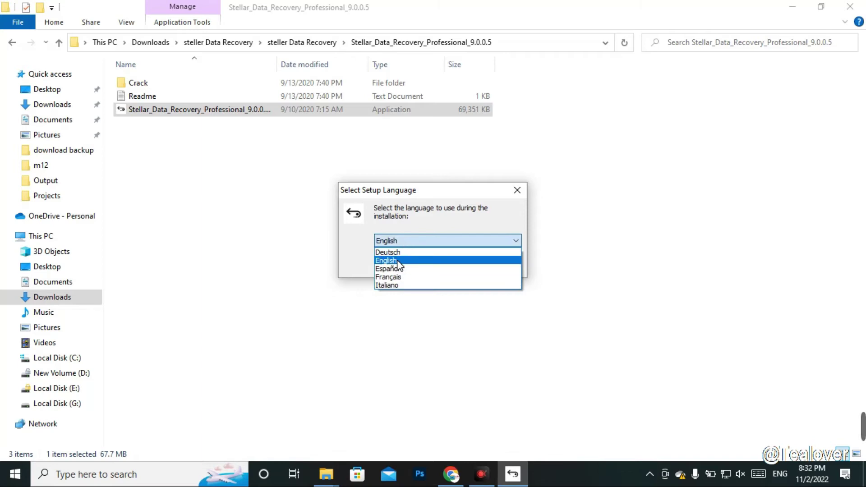
{"action": "left_click", "coordinate": [398, 262]}
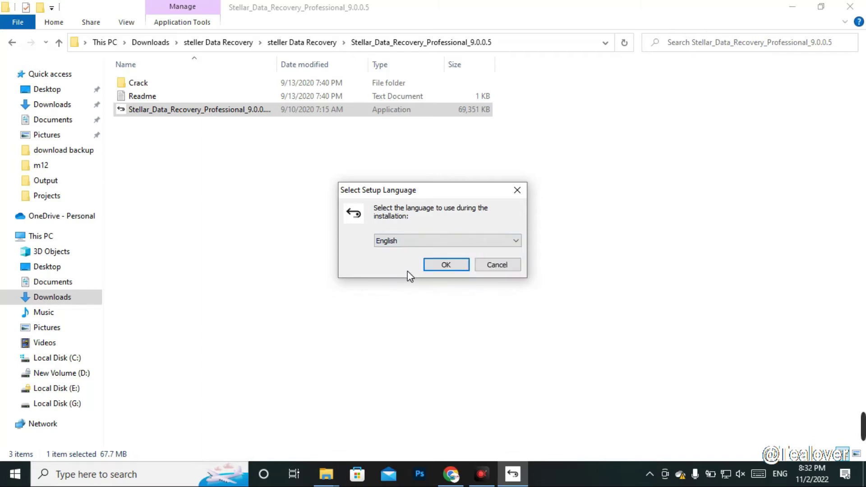
{"action": "left_click", "coordinate": [442, 266]}
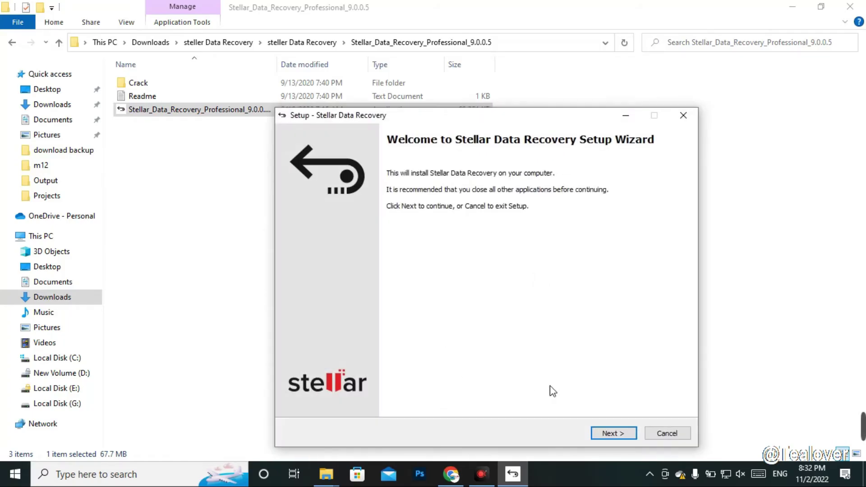
- Accept the licence agreement and install Stellar Data Recovery in C:\Program Files\Stellar Data Recovery with a desktop icon
{"action": "left_click", "coordinate": [613, 433]}
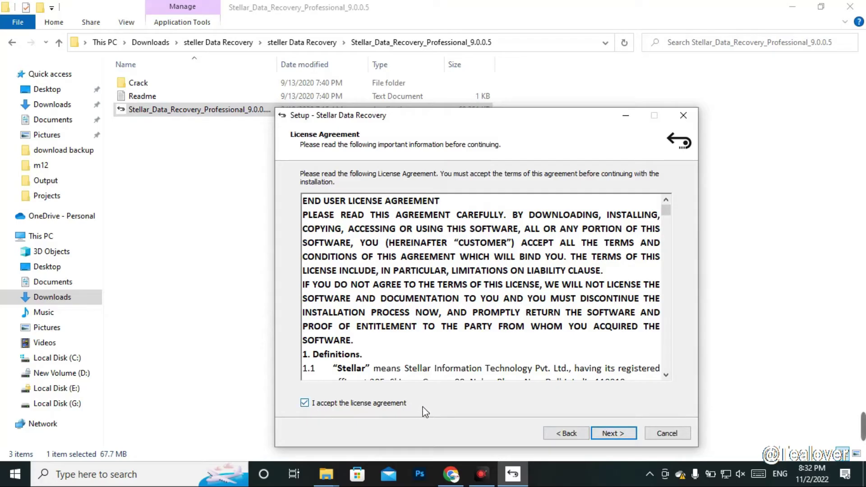
{"action": "left_click", "coordinate": [619, 434]}
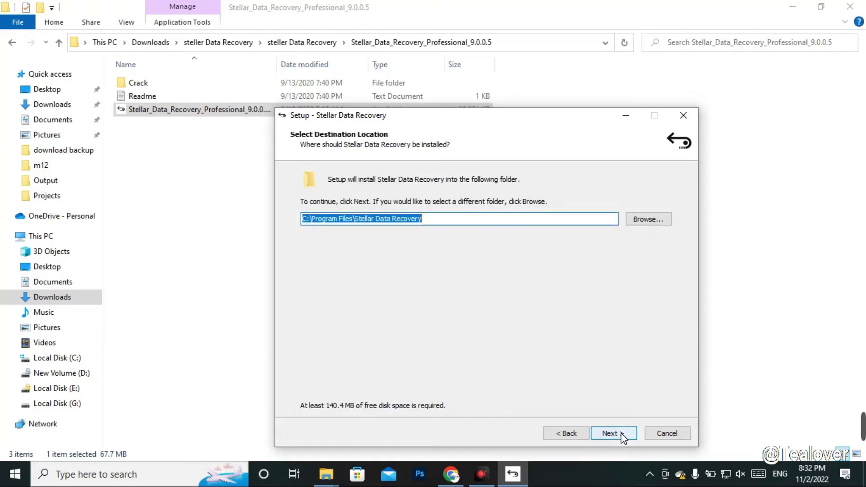
{"action": "left_click", "coordinate": [621, 433]}
{"action": "left_click", "coordinate": [620, 433]}
{"action": "left_click", "coordinate": [619, 432]}
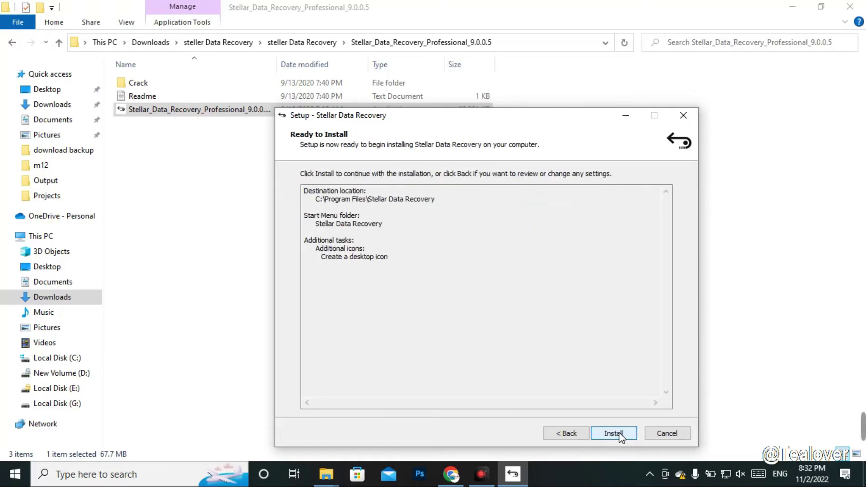
{"action": "left_click", "coordinate": [619, 432]}
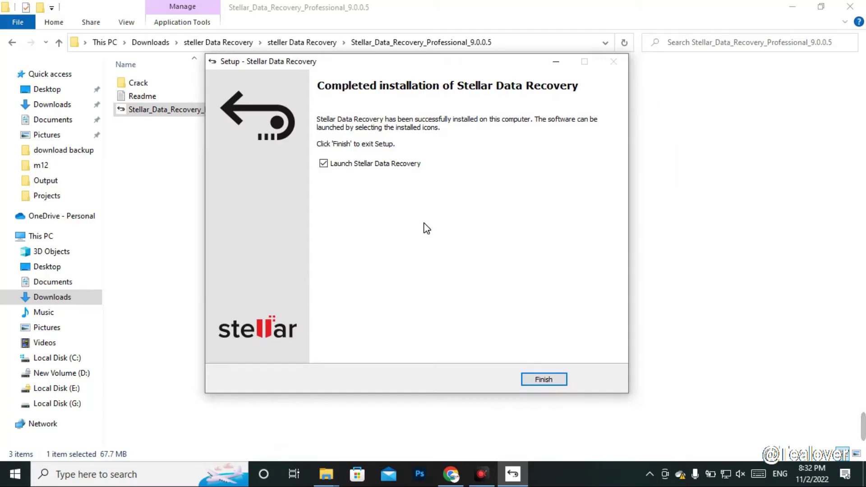
- Finish the setup without launching Stellar Data Recovery, close the Stellar installation web page, and minimise the browser
{"action": "left_click", "coordinate": [323, 165]}
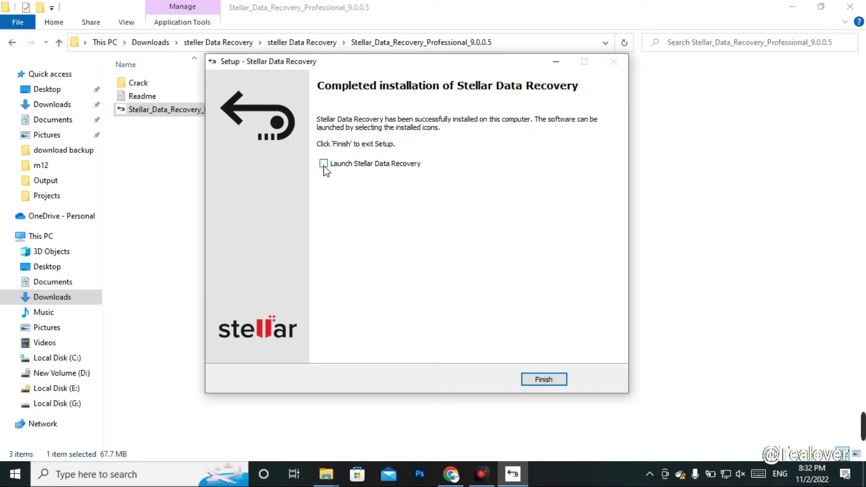
{"action": "left_click", "coordinate": [543, 380]}
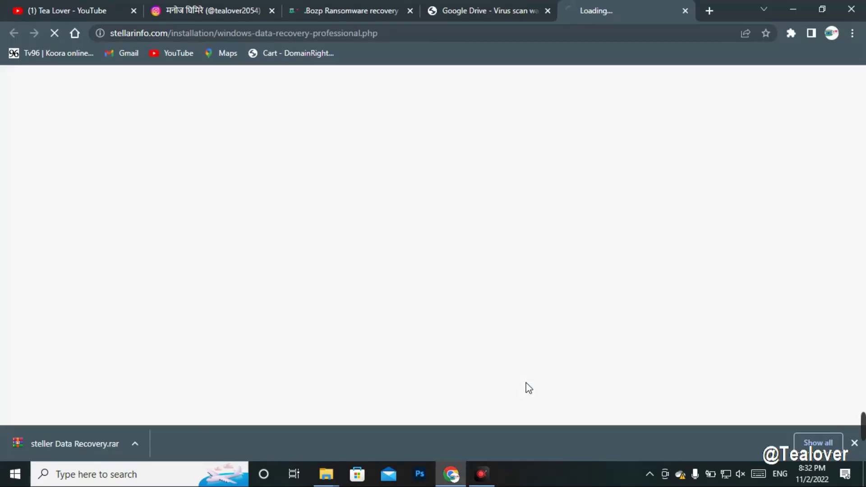
{"action": "left_click", "coordinate": [685, 11]}
{"action": "left_click", "coordinate": [795, 9]}
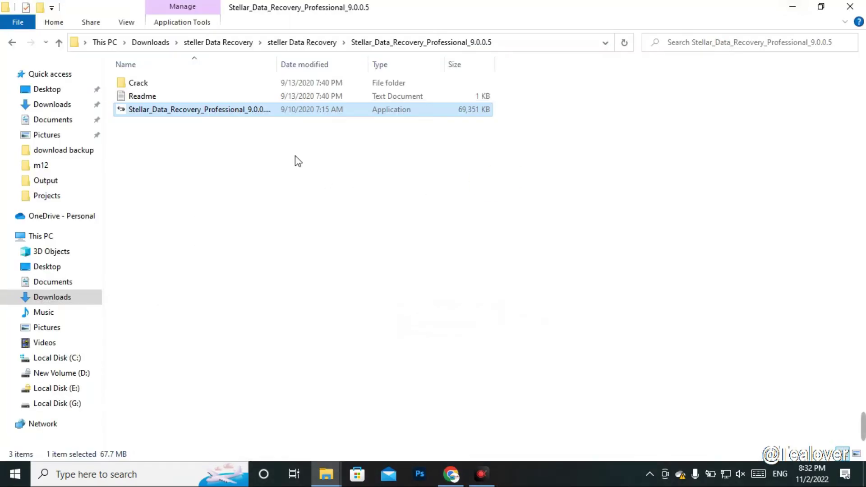
- Copy the StellarDataRecovery application from the Crack\x64\DR folder into its parent x64 folder
{"action": "left_click", "coordinate": [188, 85]}
{"action": "double_click", "coordinate": [187, 85]}
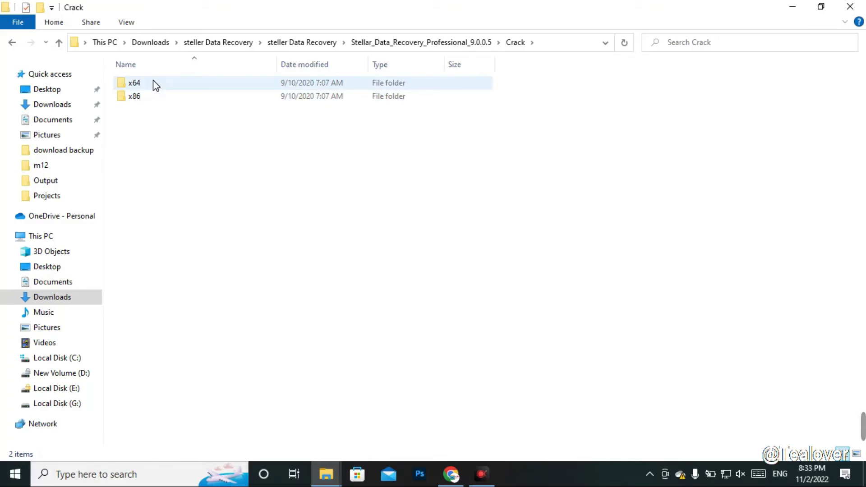
{"action": "left_click", "coordinate": [123, 85]}
{"action": "double_click", "coordinate": [139, 84]}
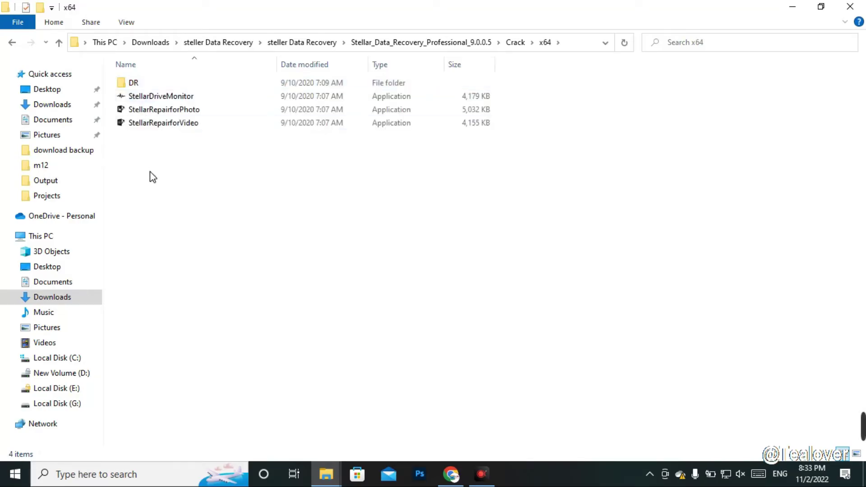
{"action": "double_click", "coordinate": [147, 87]}
{"action": "left_click", "coordinate": [157, 85]}
{"action": "right_click", "coordinate": [155, 84]}
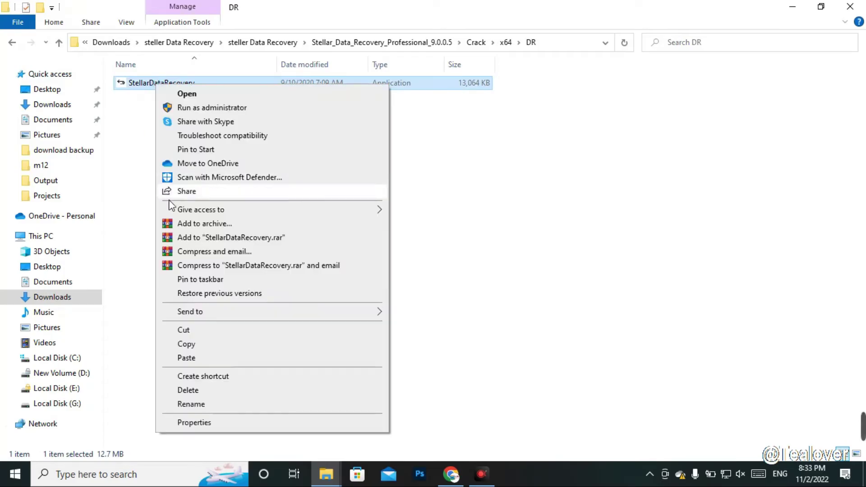
{"action": "left_click", "coordinate": [194, 347]}
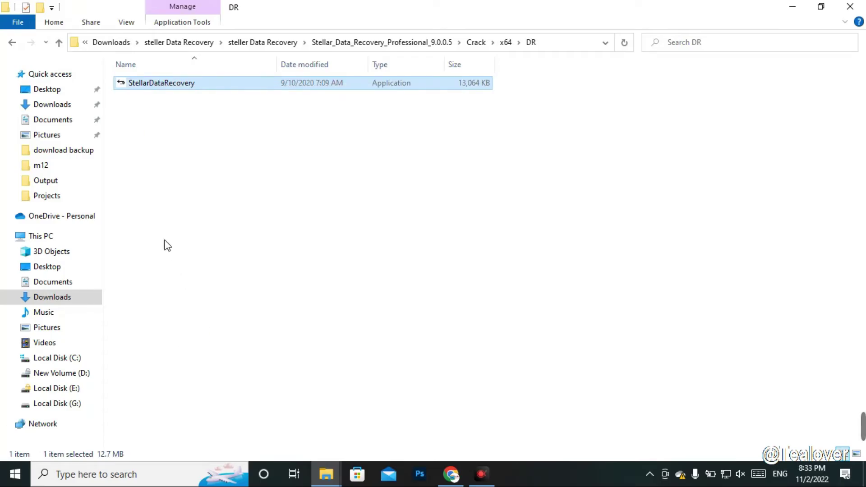
{"action": "left_click", "coordinate": [59, 44]}
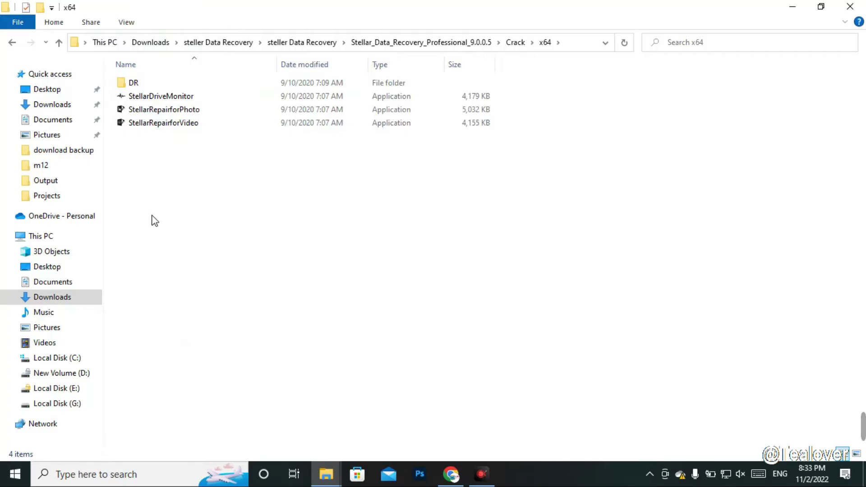
{"action": "right_click", "coordinate": [156, 153]}
{"action": "left_click", "coordinate": [188, 238]}
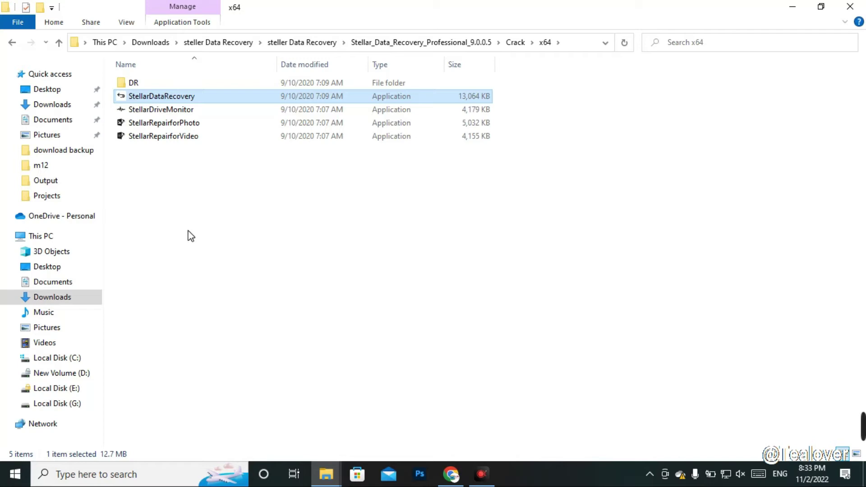
- Copy the StellarDataRecovery, StellarDriveMonitor, StellarRepairforPhoto and StellarRepairforVideo applications in the x64 folder
{"action": "left_click", "coordinate": [188, 231]}
{"action": "left_click_drag", "start_coordinate": [186, 187], "coordinate": [168, 92]}
{"action": "left_click", "coordinate": [180, 239]}
{"action": "left_click_drag", "start_coordinate": [180, 219], "coordinate": [170, 95]}
{"action": "right_click", "coordinate": [180, 123]}
- Minimise the folder window, move the Stellar Data Recovery desktop shortcut away from the other icons, and open its file location
{"action": "left_click", "coordinate": [789, 21]}
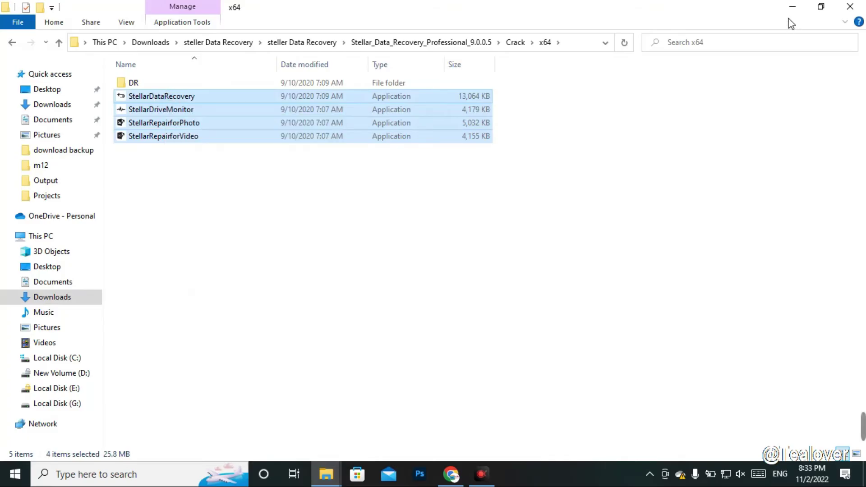
{"action": "left_click", "coordinate": [787, 6]}
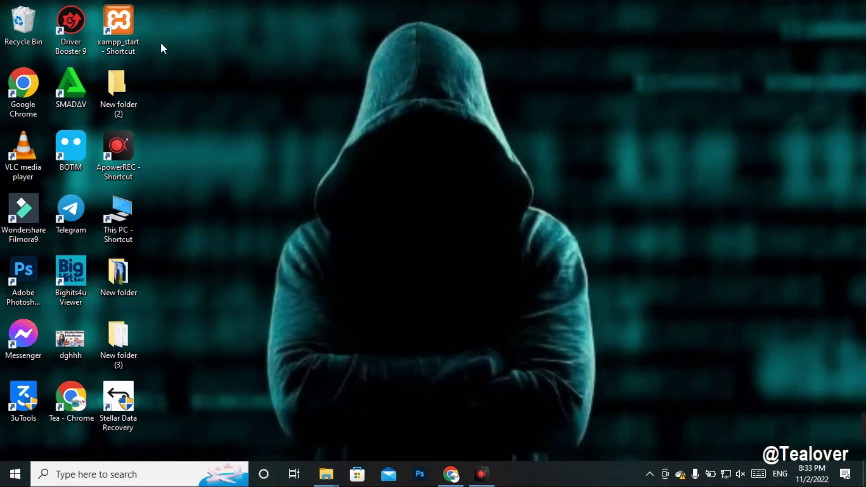
{"action": "left_click_drag", "start_coordinate": [118, 397], "coordinate": [224, 81]}
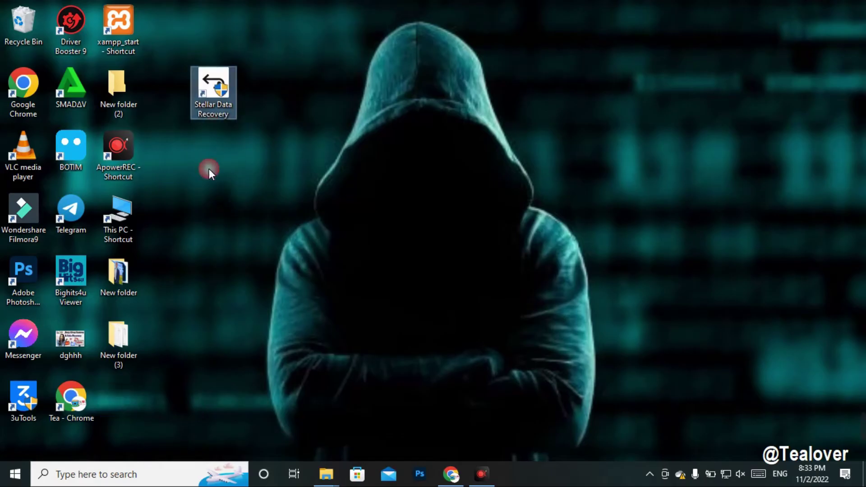
{"action": "right_click", "coordinate": [224, 90]}
{"action": "left_click", "coordinate": [276, 126]}
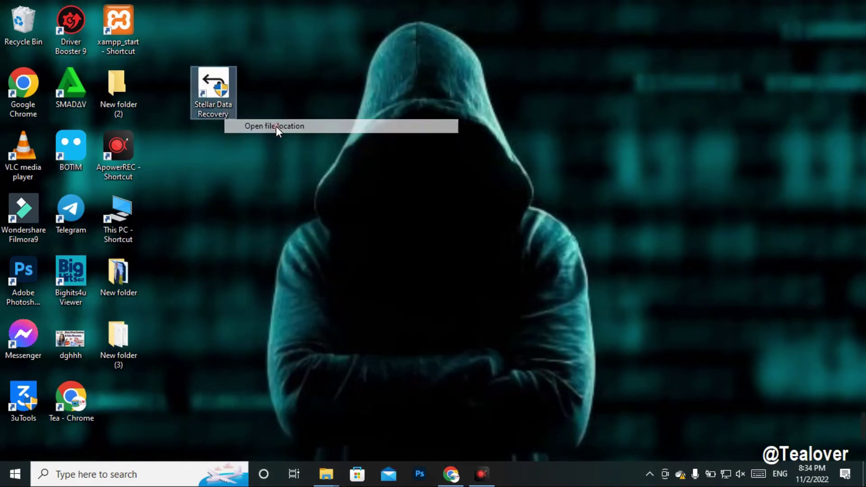
- Paste the four copied Stellar applications into the DR program folder, replacing the existing StellarDataRecovery.exe and granting administrator permission
{"action": "left_click", "coordinate": [601, 187]}
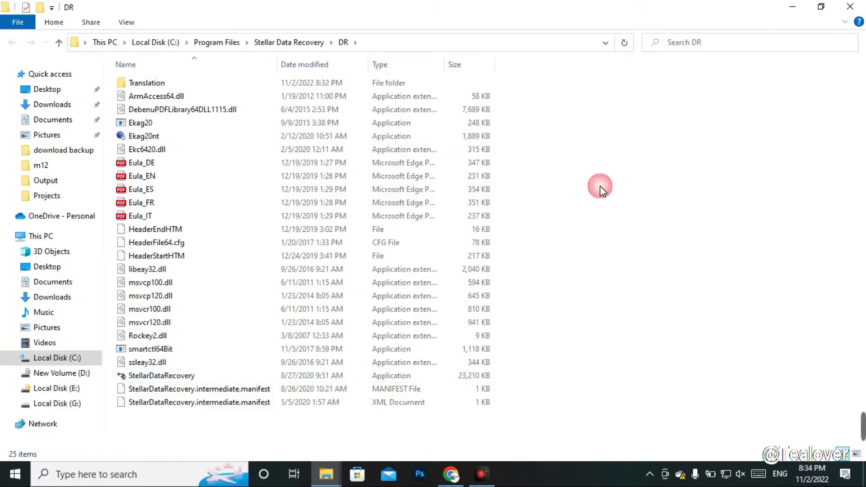
{"action": "right_click", "coordinate": [601, 187]}
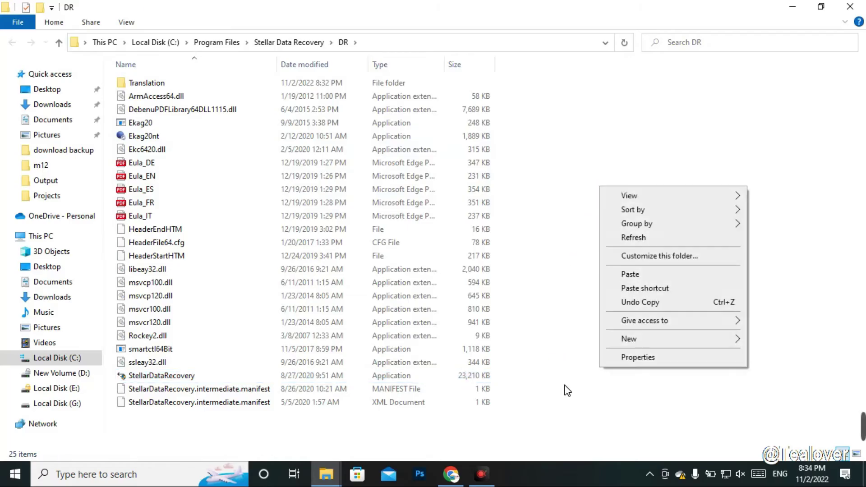
{"action": "left_click", "coordinate": [632, 275]}
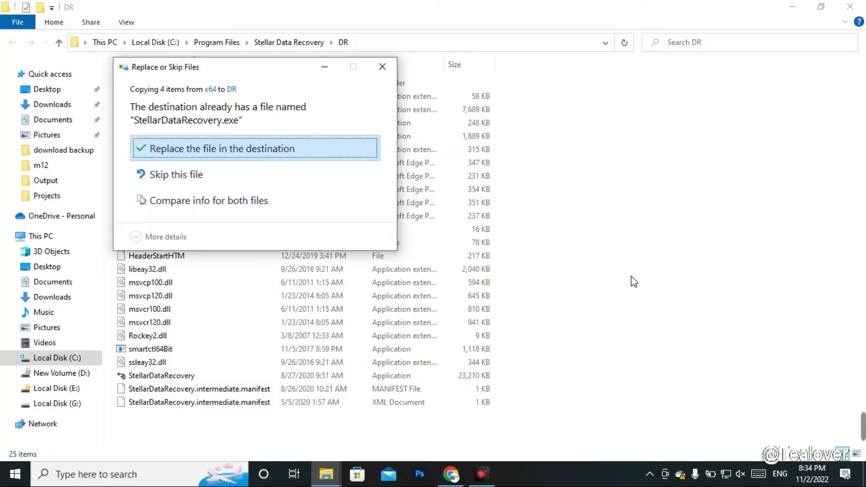
{"action": "left_click", "coordinate": [304, 152]}
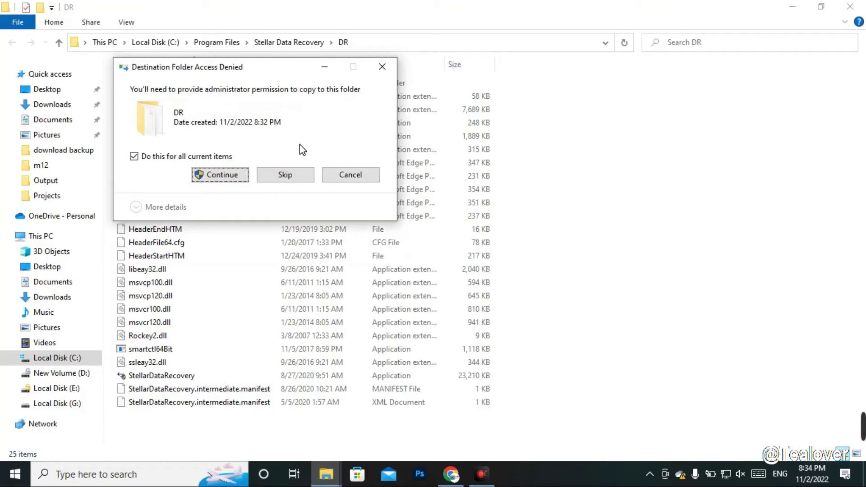
{"action": "left_click", "coordinate": [224, 174]}
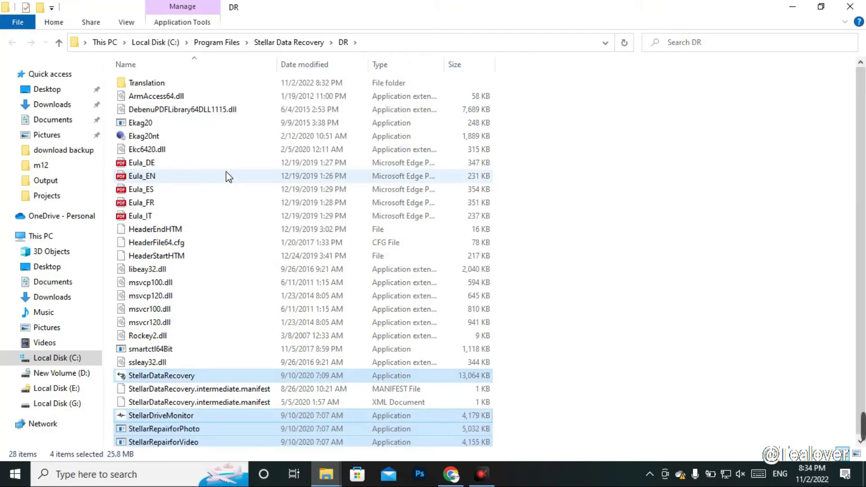
{"action": "left_click", "coordinate": [544, 204]}
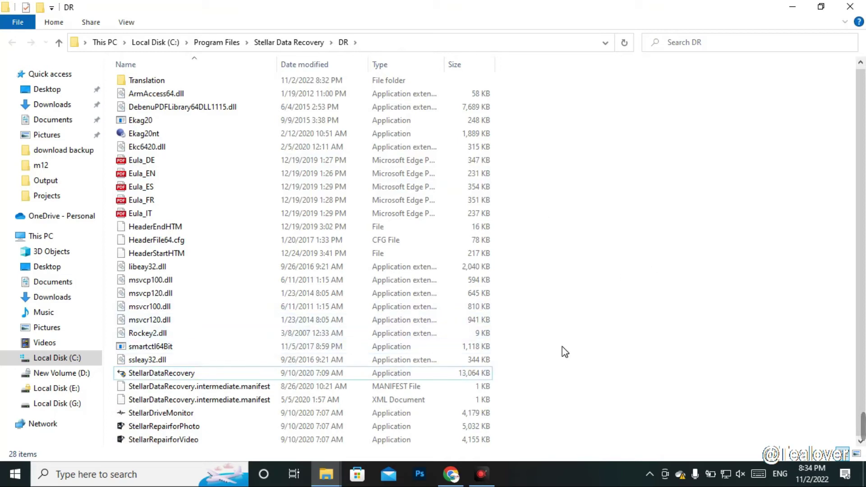
- Create a desktop shortcut to the StellarDataRecovery application, minimise the folder window, and place the shortcut below the Stellar Data Recovery icon
{"action": "left_click", "coordinate": [324, 372]}
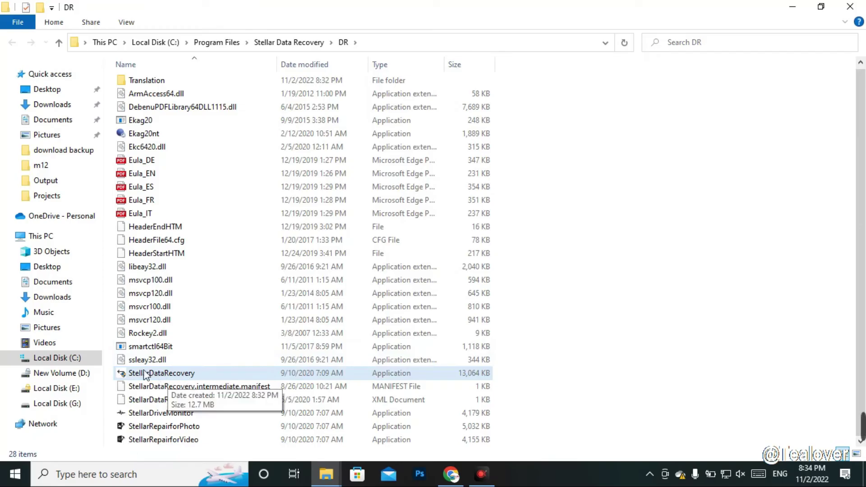
{"action": "right_click", "coordinate": [170, 377]}
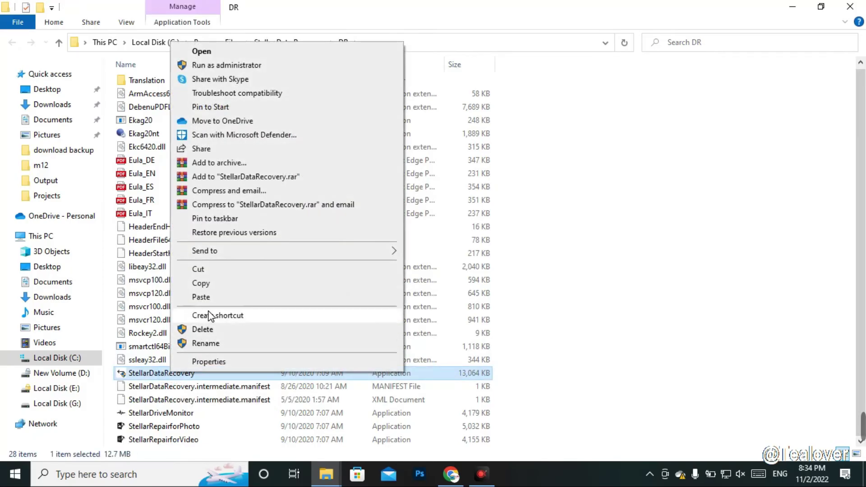
{"action": "left_click", "coordinate": [209, 316]}
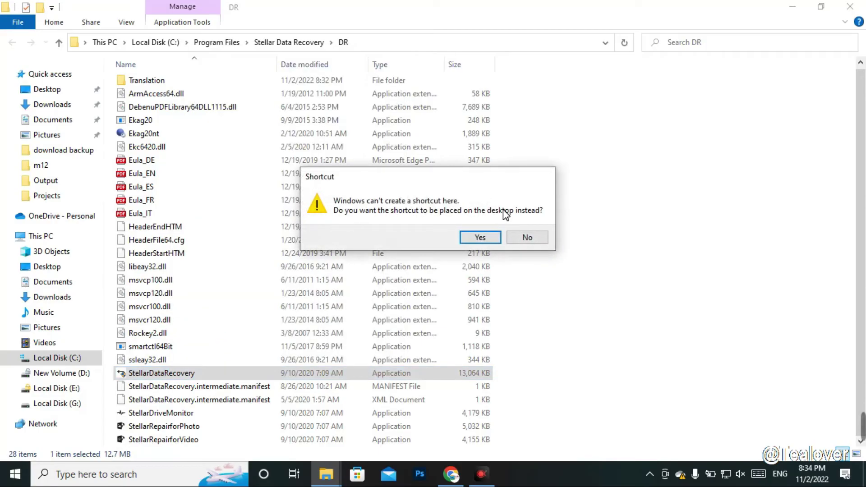
{"action": "left_click", "coordinate": [482, 236]}
{"action": "left_click", "coordinate": [792, 6]}
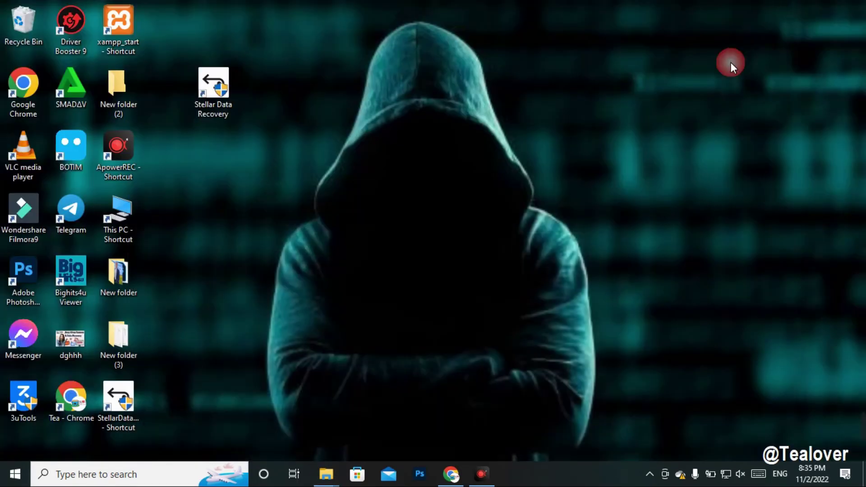
{"action": "left_click_drag", "start_coordinate": [127, 396], "coordinate": [221, 150]}
{"action": "left_click", "coordinate": [219, 226]}
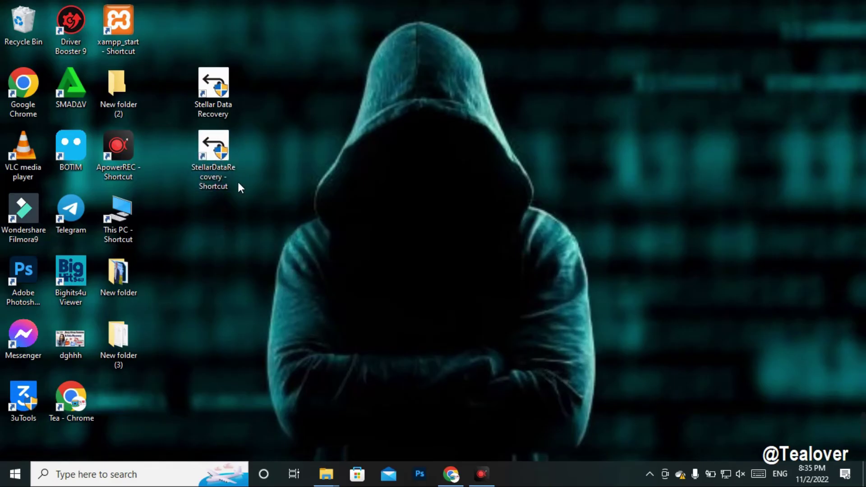
- Delete the original Stellar Data Recovery desktop shortcut and launch the program from the new StellarDataRecovery shortcut
{"action": "left_click", "coordinate": [214, 102]}
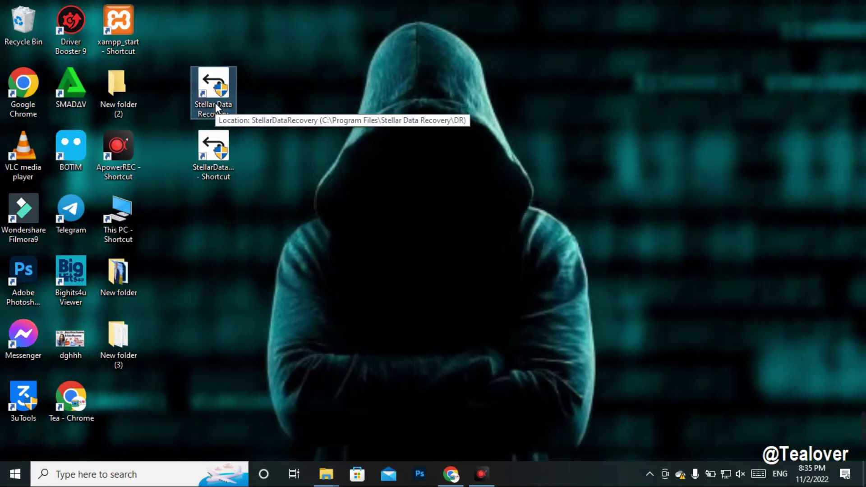
{"action": "key", "text": "Delete"}
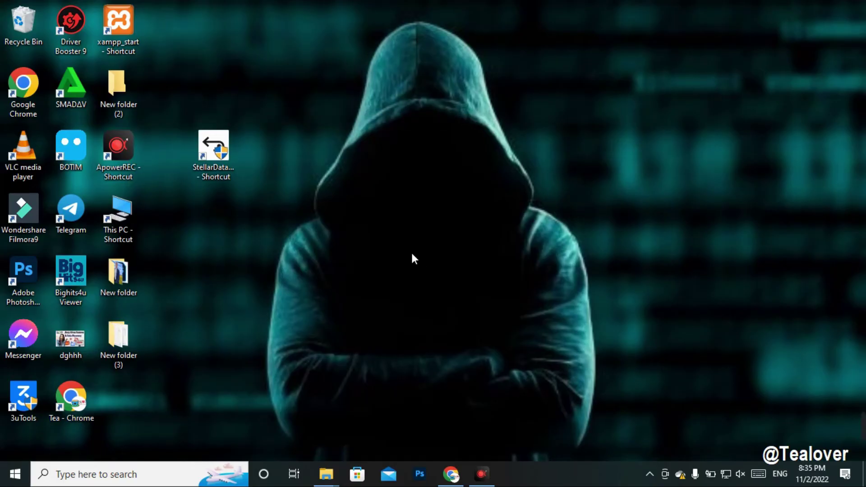
{"action": "double_click", "coordinate": [218, 146]}
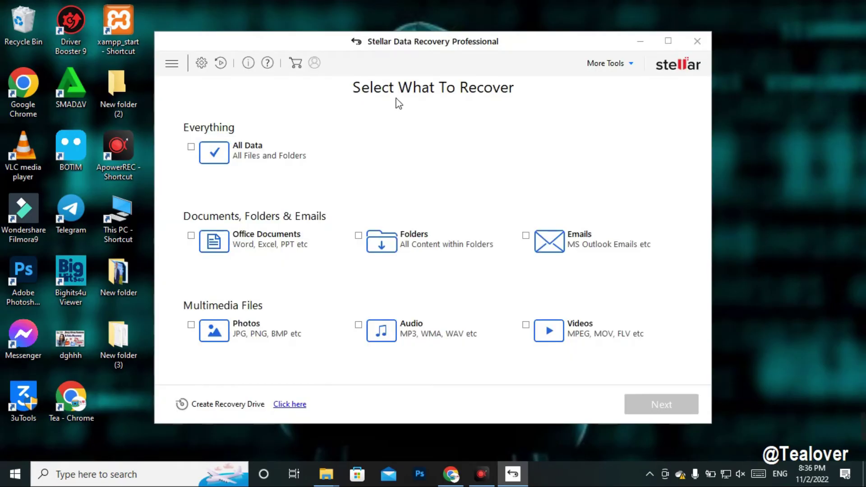
{"action": "left_click_drag", "start_coordinate": [363, 45], "coordinate": [442, 44]}
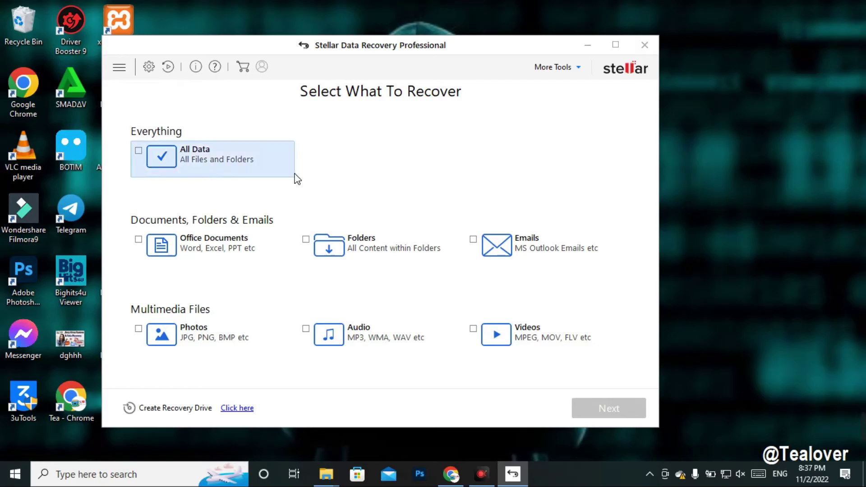
{"action": "left_click", "coordinate": [138, 239]}
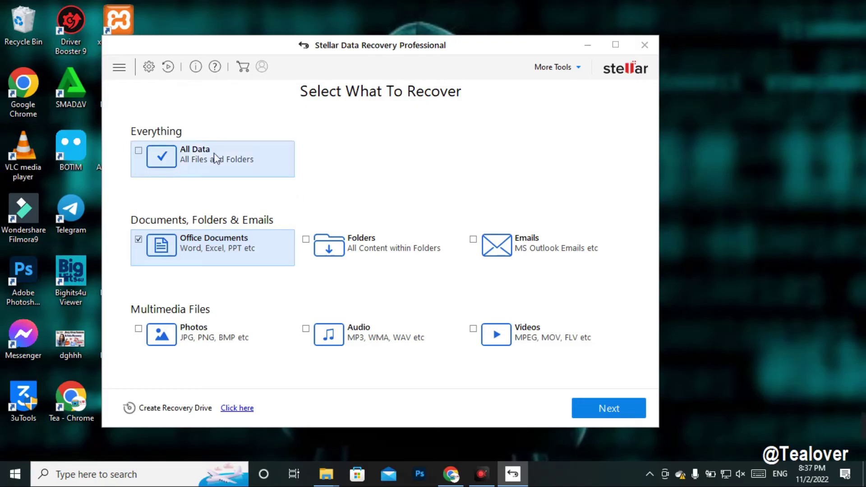
{"action": "left_click", "coordinate": [139, 150]}
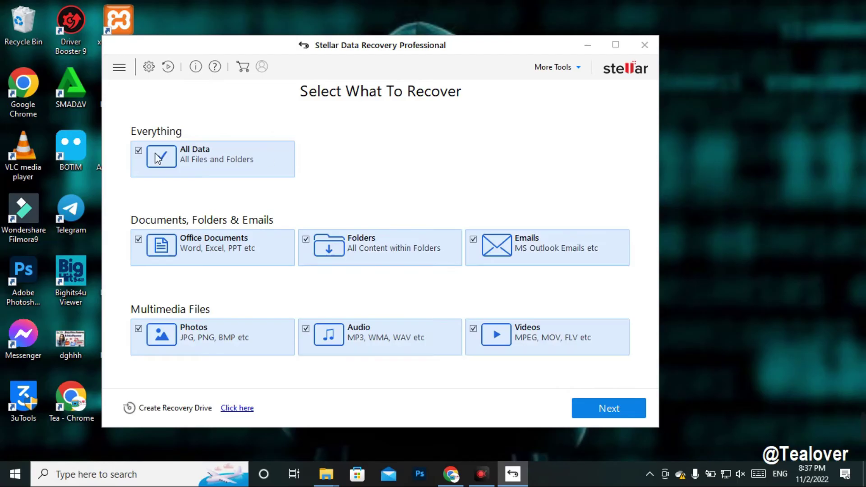
{"action": "left_click", "coordinate": [138, 150]}
- Choose only Photos as the data type to recover and continue to the recovery location selection
{"action": "left_click", "coordinate": [139, 328]}
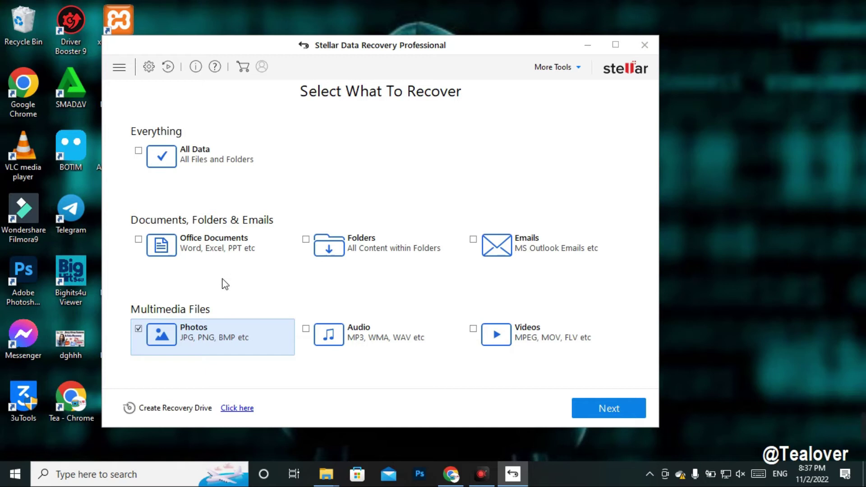
{"action": "left_click", "coordinate": [139, 329]}
{"action": "left_click", "coordinate": [139, 329]}
{"action": "left_click", "coordinate": [609, 411]}
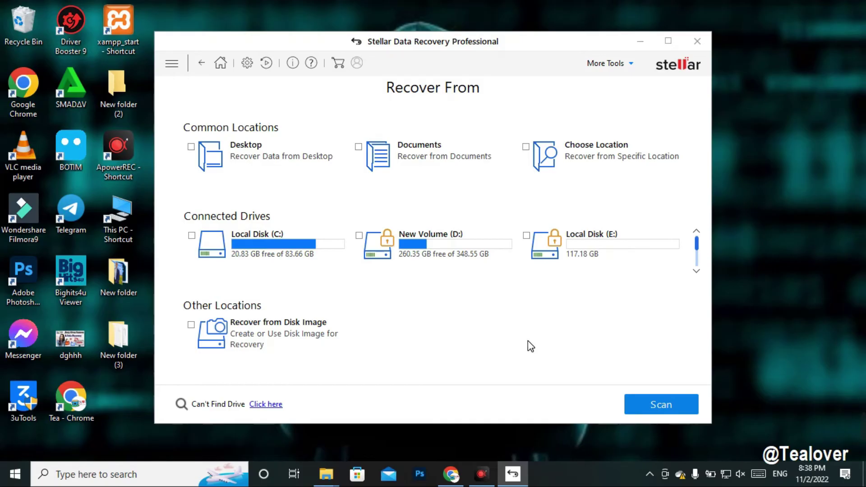
- Select the pendrive (F:) as the recovery location, enable Deep Scan, and start the scan
{"action": "left_click", "coordinate": [696, 271]}
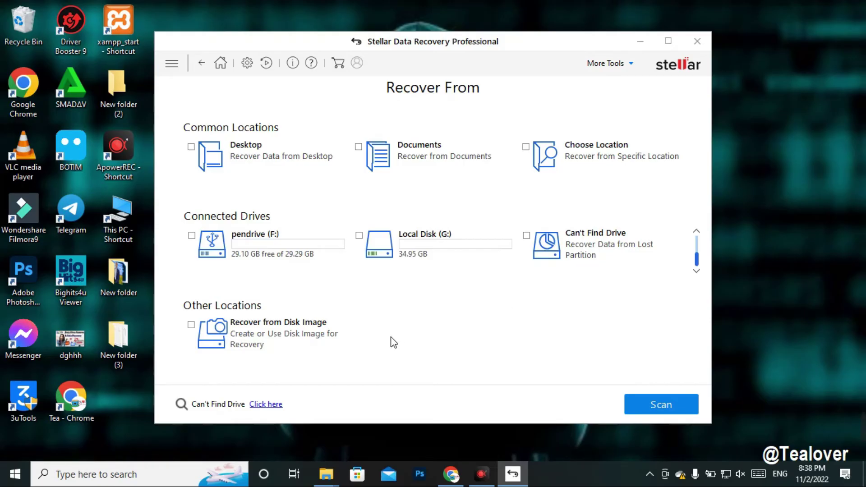
{"action": "left_click", "coordinate": [191, 236]}
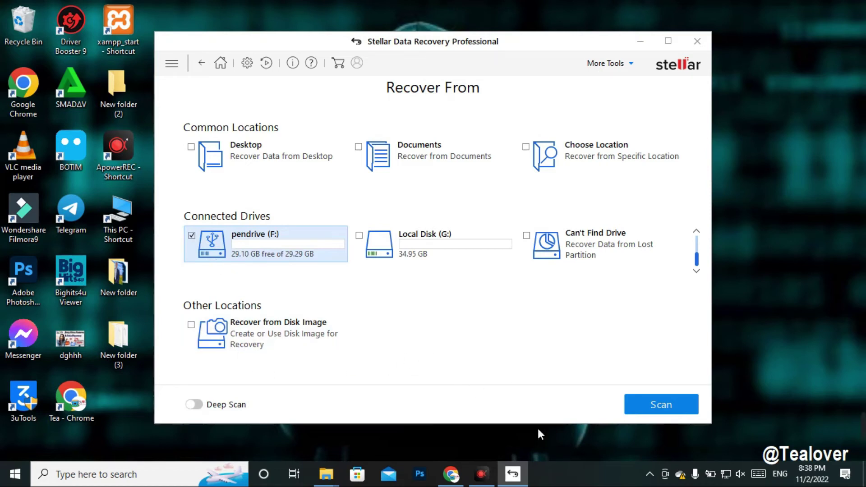
{"action": "left_click", "coordinate": [203, 405]}
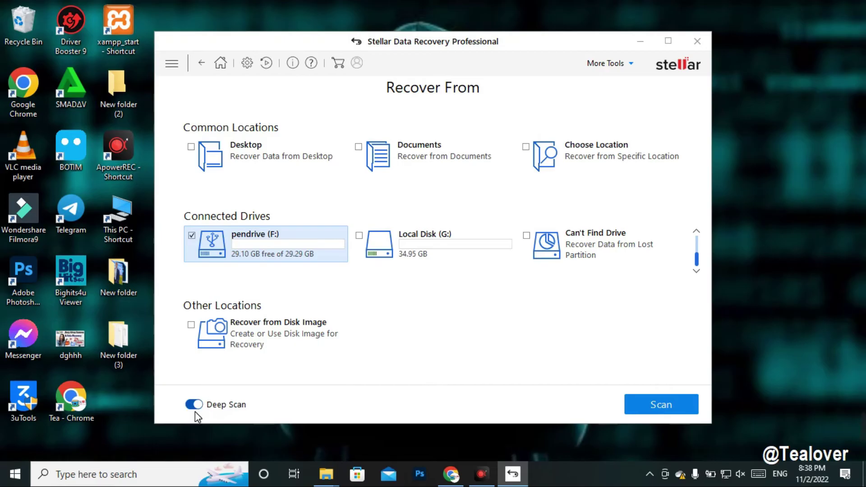
{"action": "left_click", "coordinate": [646, 407]}
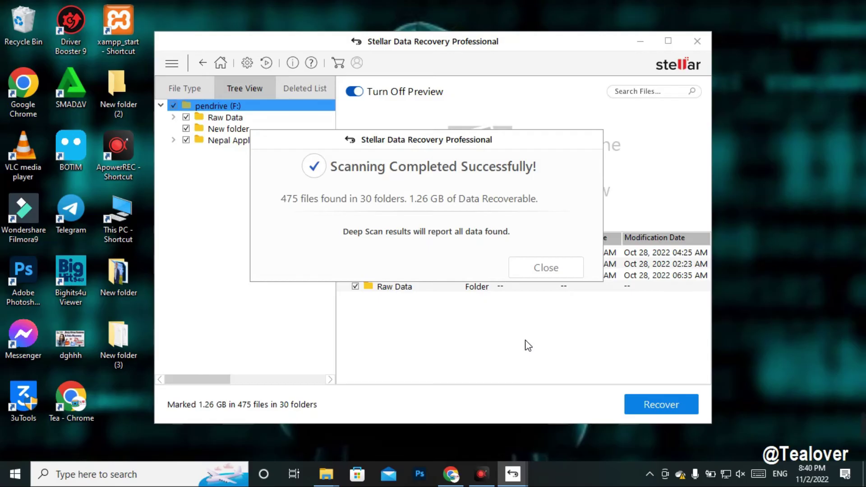
- Dismiss the scan summary, unmark the whole pendrive, and mark only the JPEG and PNG folders under Raw Data
{"action": "left_click", "coordinate": [544, 268]}
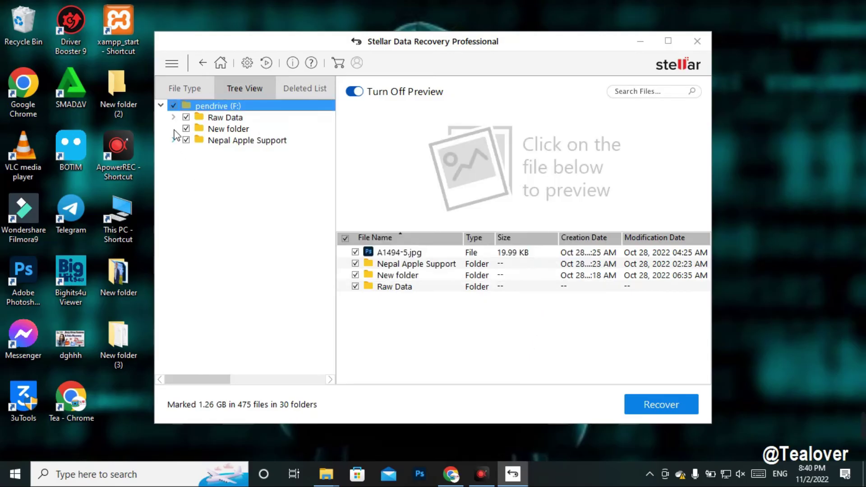
{"action": "left_click", "coordinate": [174, 106]}
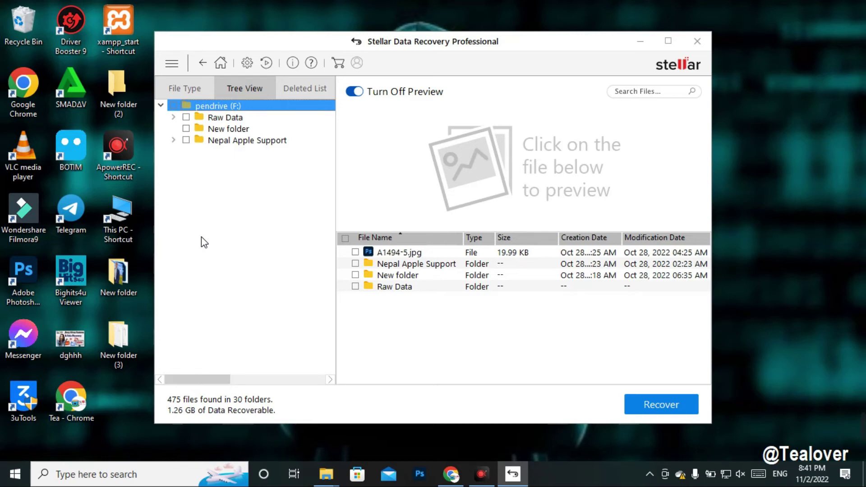
{"action": "left_click", "coordinate": [221, 119]}
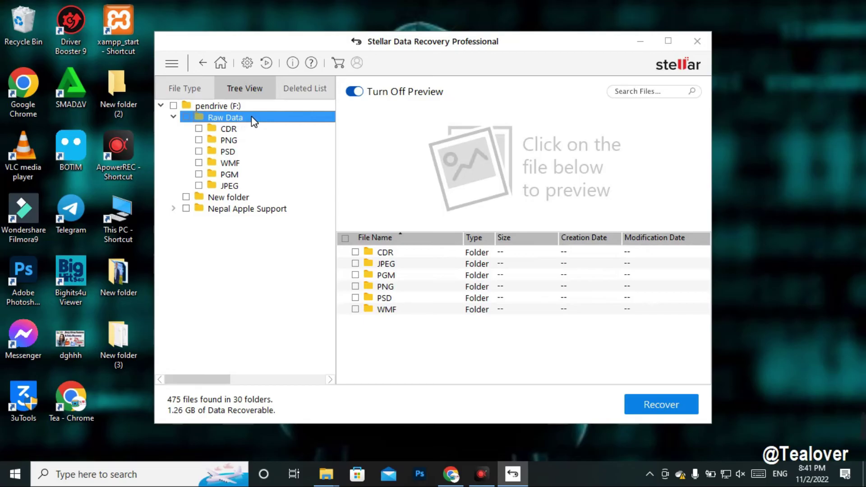
{"action": "left_click", "coordinate": [199, 185]}
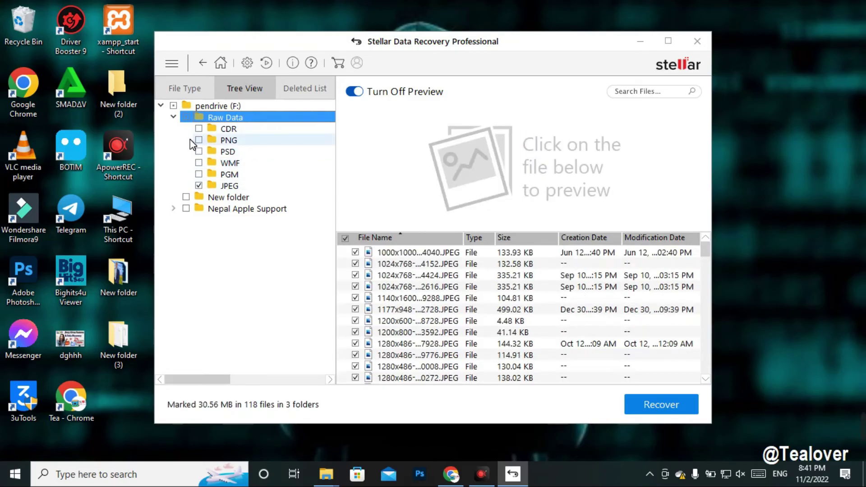
{"action": "left_click", "coordinate": [197, 140]}
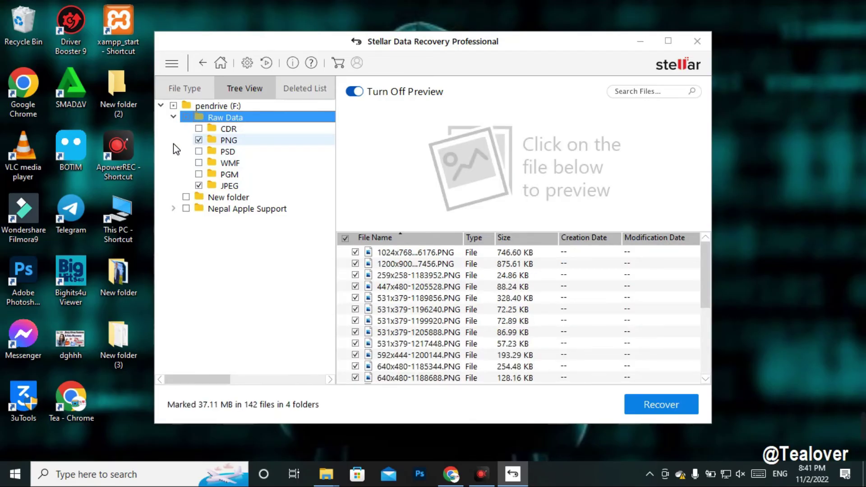
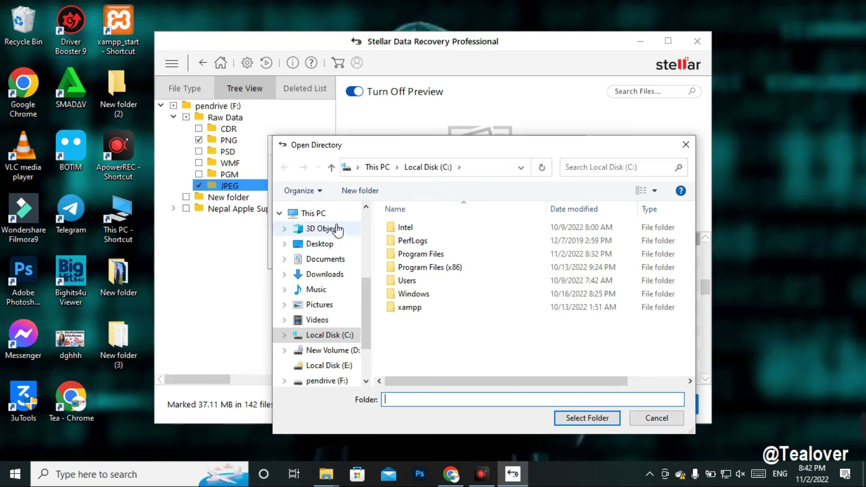
- Create a new folder named rrecover on the Desktop while choosing the directory for the recovered files
{"action": "left_click", "coordinate": [313, 212]}
{"action": "double_click", "coordinate": [466, 280]}
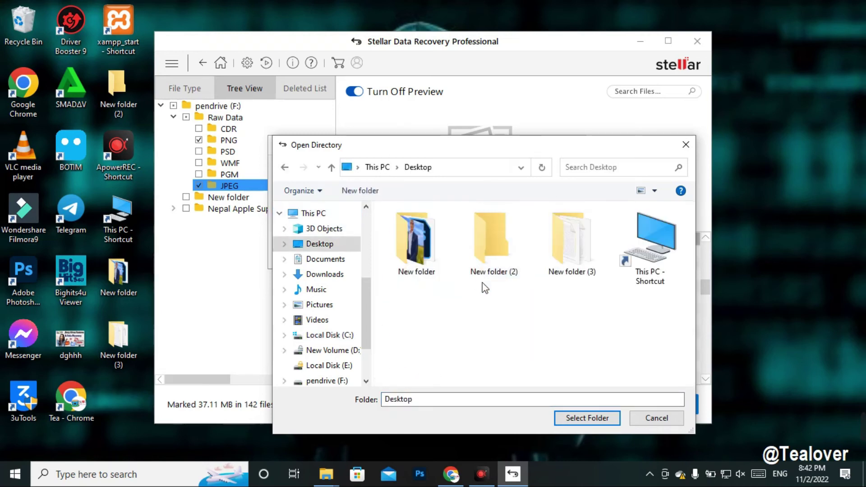
{"action": "right_click", "coordinate": [515, 374]}
{"action": "mouse_move", "coordinate": [550, 304]}
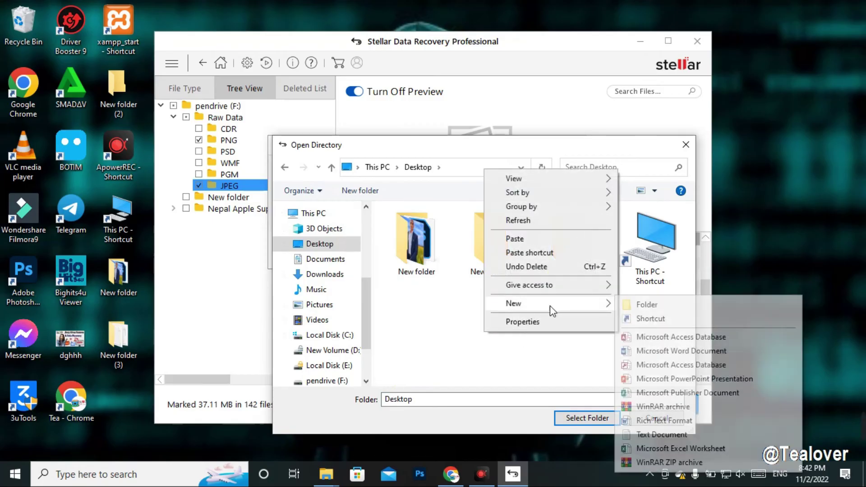
{"action": "left_click", "coordinate": [637, 304]}
{"action": "type", "text": "rrecover"}
{"action": "left_click", "coordinate": [567, 350]}
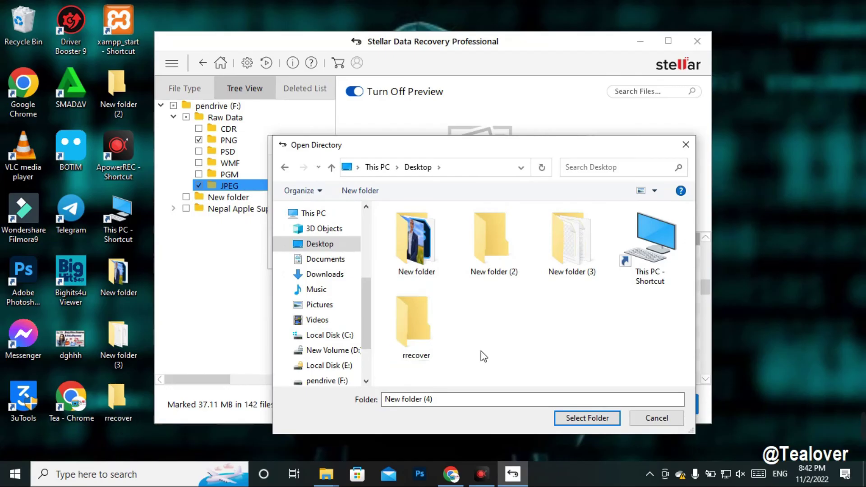
- Save the marked files into the rrecover folder and minimise the recovery window
{"action": "left_click", "coordinate": [432, 338]}
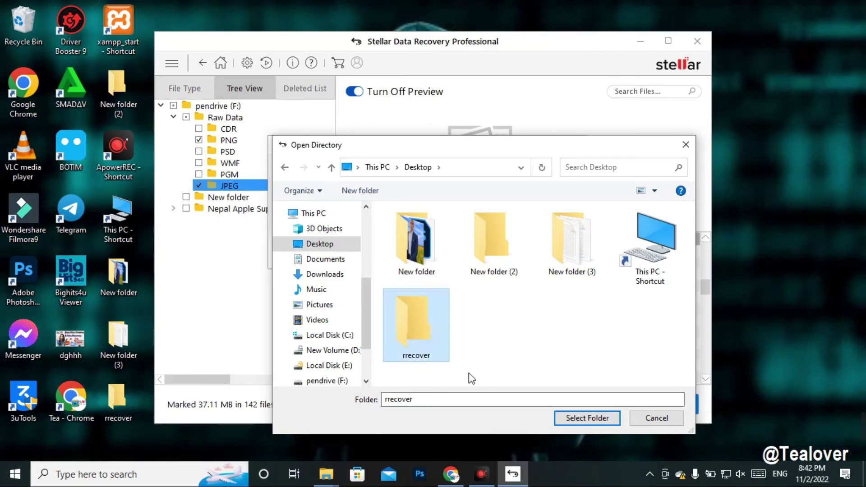
{"action": "left_click", "coordinate": [561, 418]}
{"action": "left_click", "coordinate": [484, 255]}
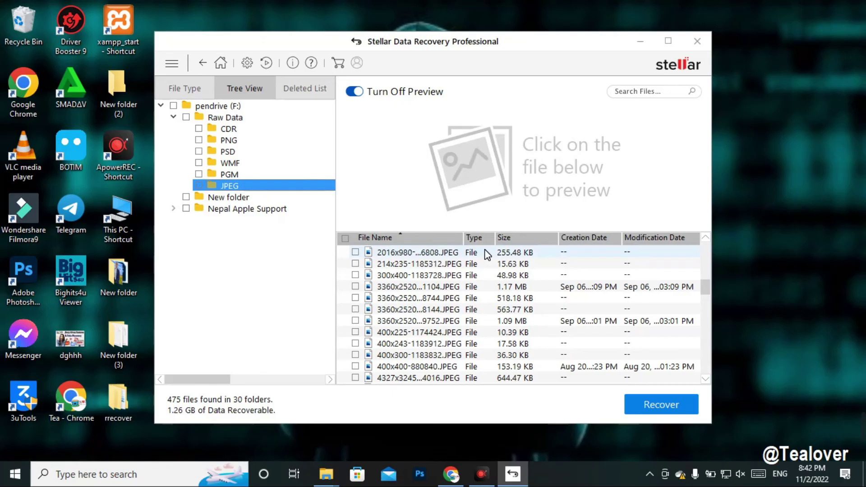
{"action": "left_click", "coordinate": [640, 43]}
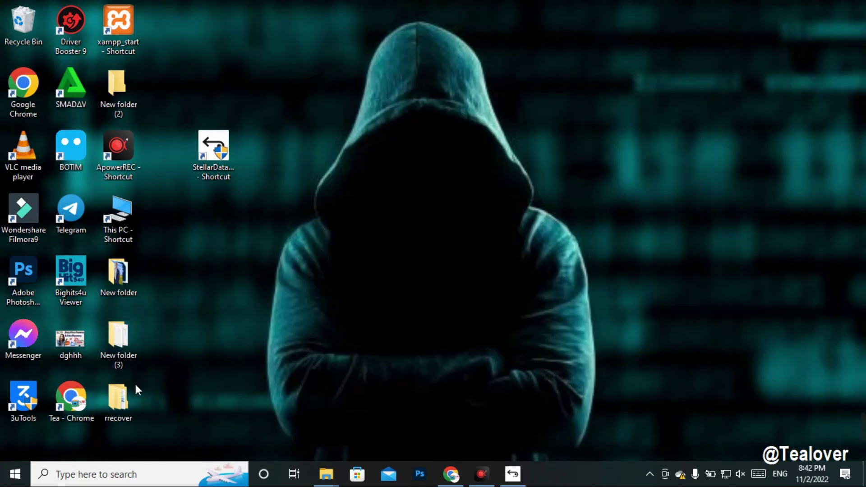
- Move the rrecover folder to an empty area of the desktop and open its JPEG subfolder under #Root > Raw Data
{"action": "left_click_drag", "start_coordinate": [124, 415], "coordinate": [361, 102]}
{"action": "double_click", "coordinate": [356, 88]}
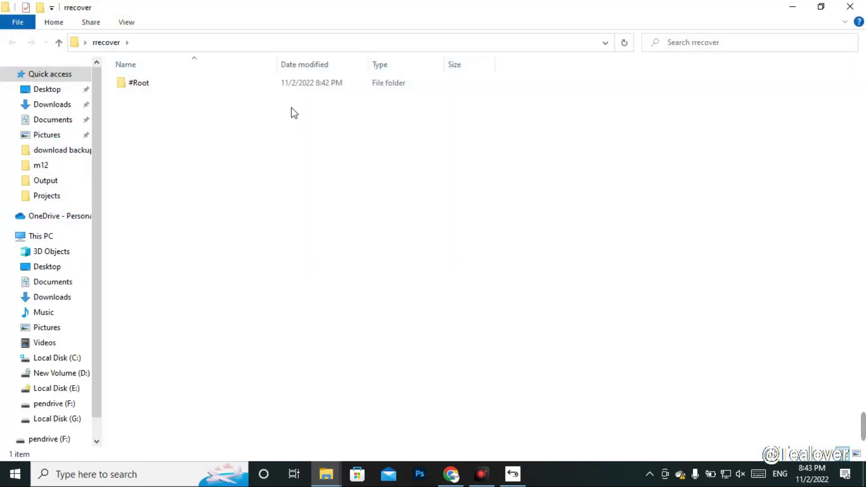
{"action": "double_click", "coordinate": [279, 85]}
{"action": "double_click", "coordinate": [191, 83]}
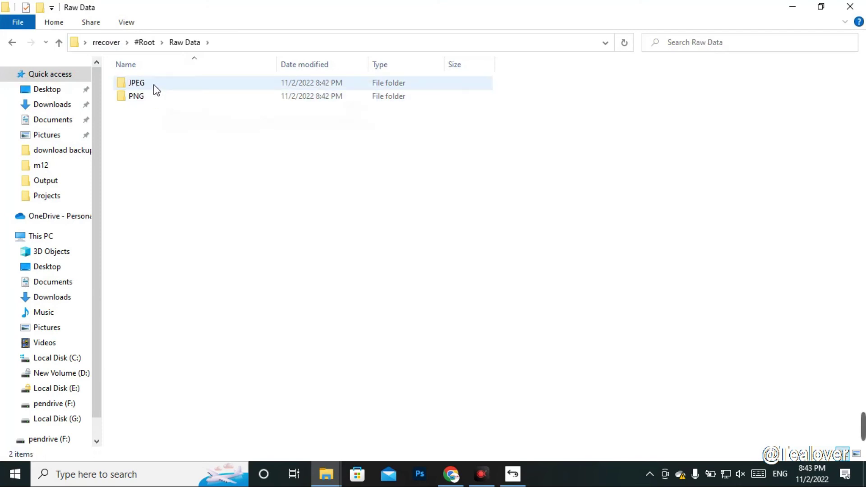
{"action": "double_click", "coordinate": [153, 87]}
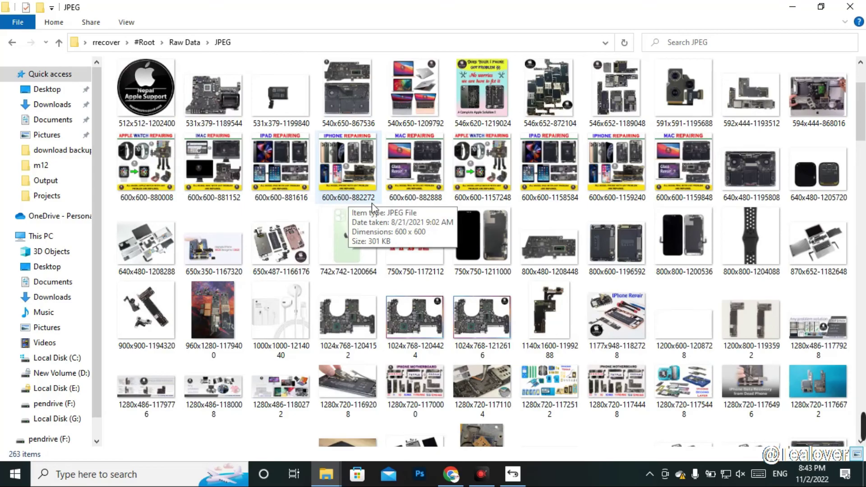
- Open the recovered circuit board photo 1024x768-1204424.JPEG, inspect it up close, and close the photo viewer
{"action": "double_click", "coordinate": [445, 330]}
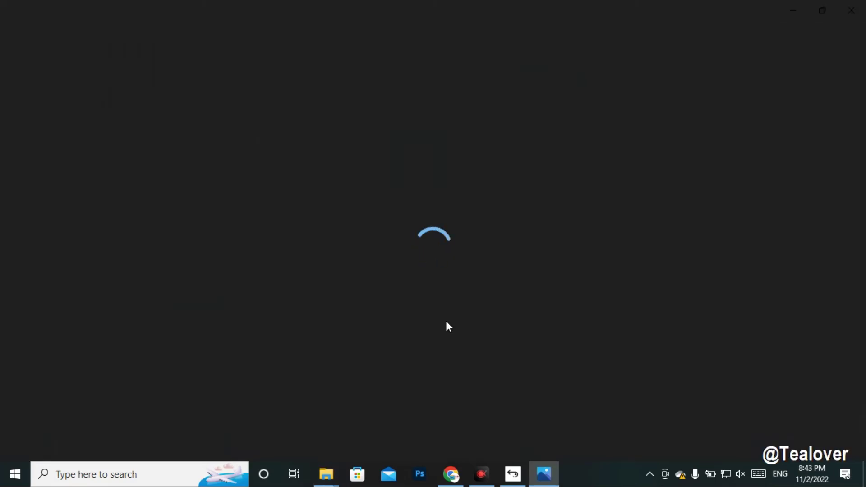
{"action": "scroll", "coordinate": [428, 283], "scroll_direction": "up", "scroll_amount": 3}
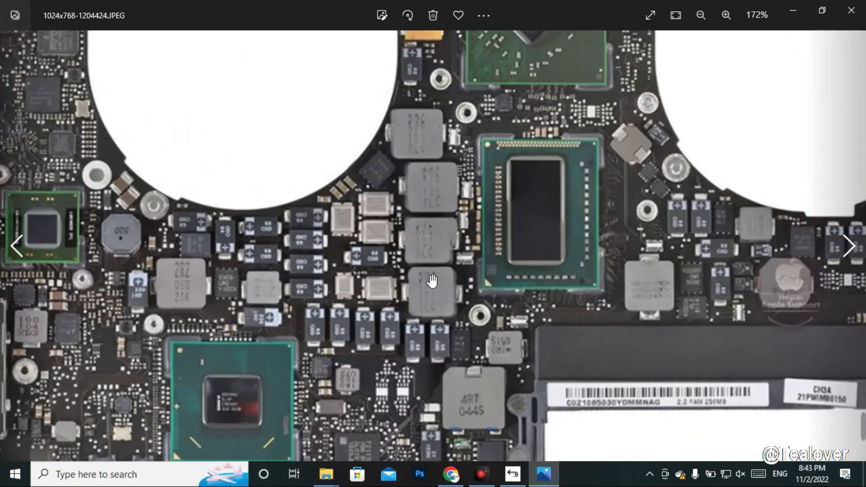
{"action": "scroll", "coordinate": [429, 277], "scroll_direction": "down", "scroll_amount": 2}
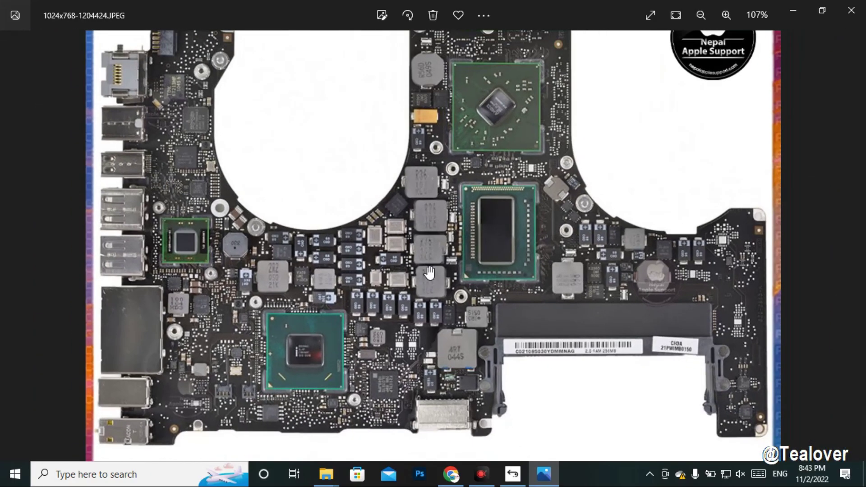
{"action": "key", "text": "alt+F4"}
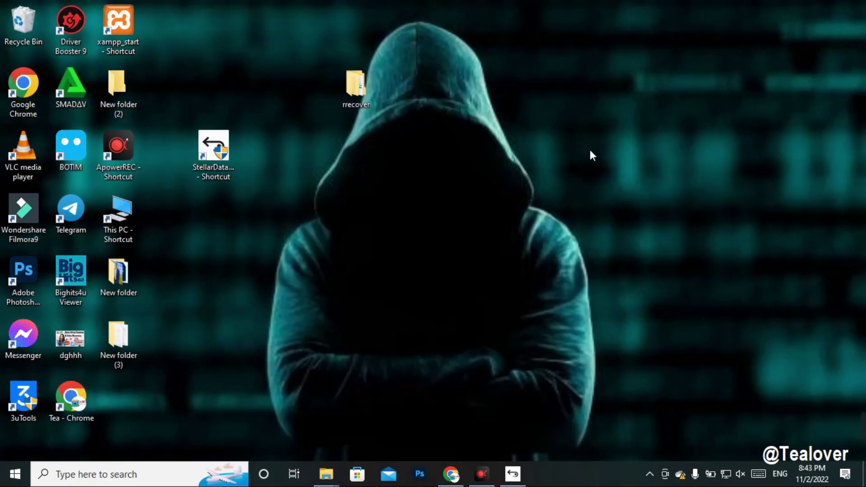
- Switch back to Stellar Data Recovery and leave the pendrive's scan results without saving the scan information
{"action": "left_click", "coordinate": [517, 472]}
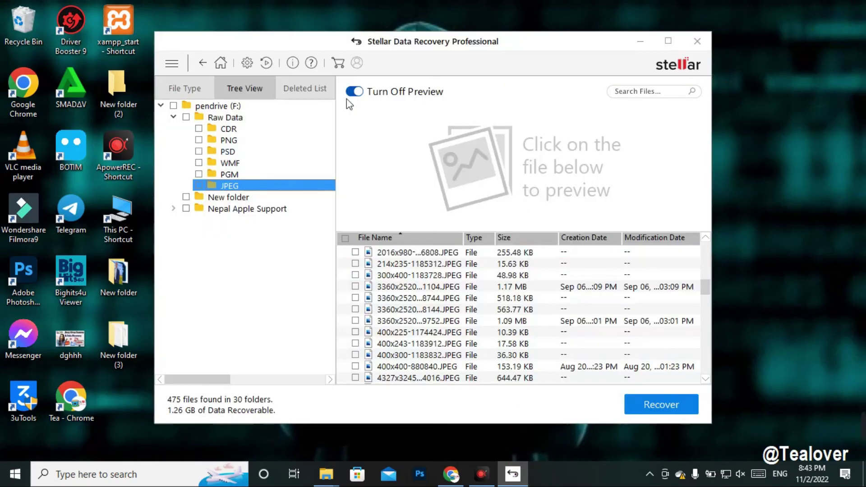
{"action": "left_click", "coordinate": [204, 63]}
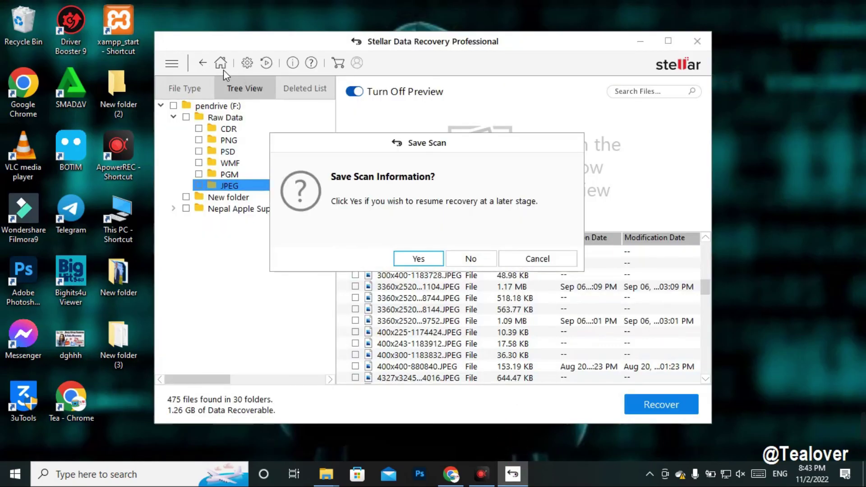
{"action": "left_click", "coordinate": [468, 257]}
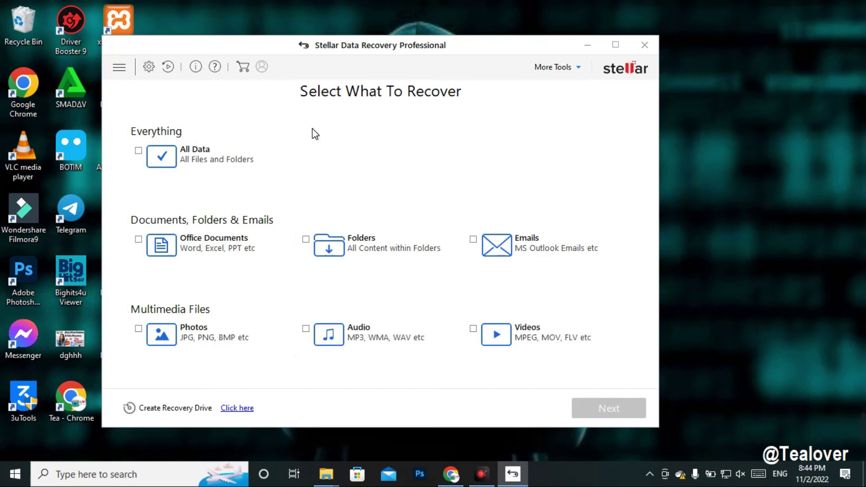
- Choose only Office Documents as the data to recover, proceed to the recovery location choice, and minimise the recovery window
{"action": "left_click", "coordinate": [305, 329]}
{"action": "left_click", "coordinate": [306, 329]}
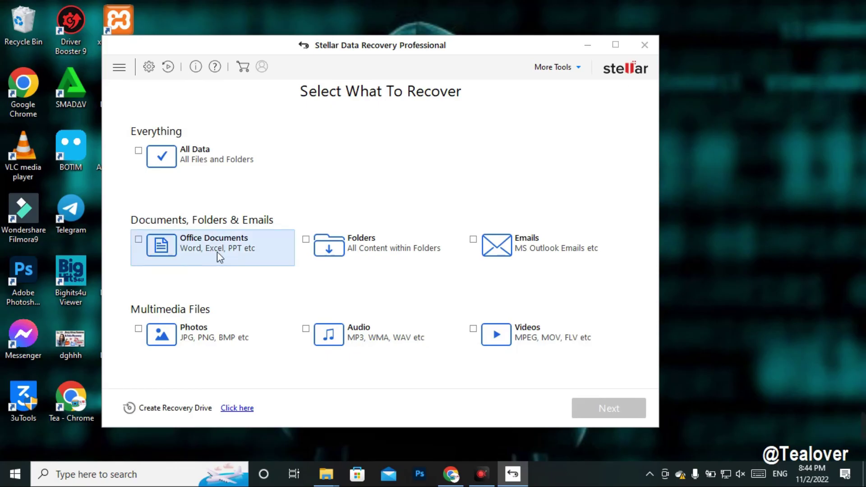
{"action": "left_click", "coordinate": [138, 239]}
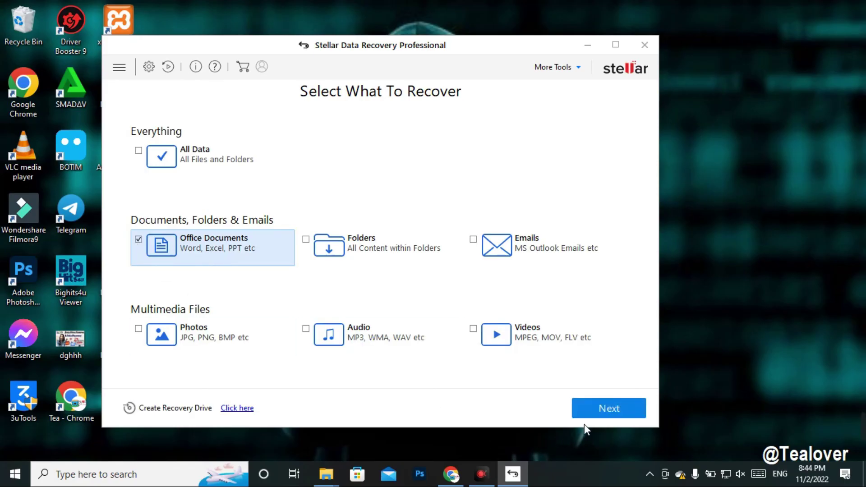
{"action": "left_click", "coordinate": [582, 408]}
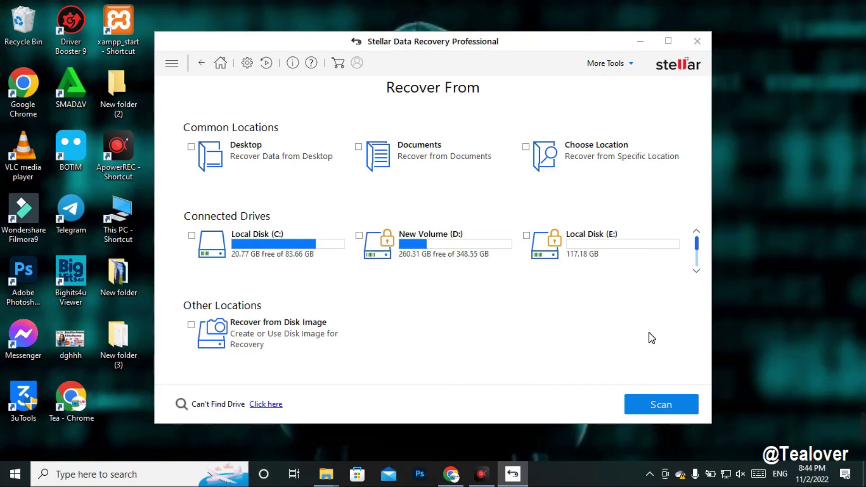
{"action": "left_click", "coordinate": [641, 41]}
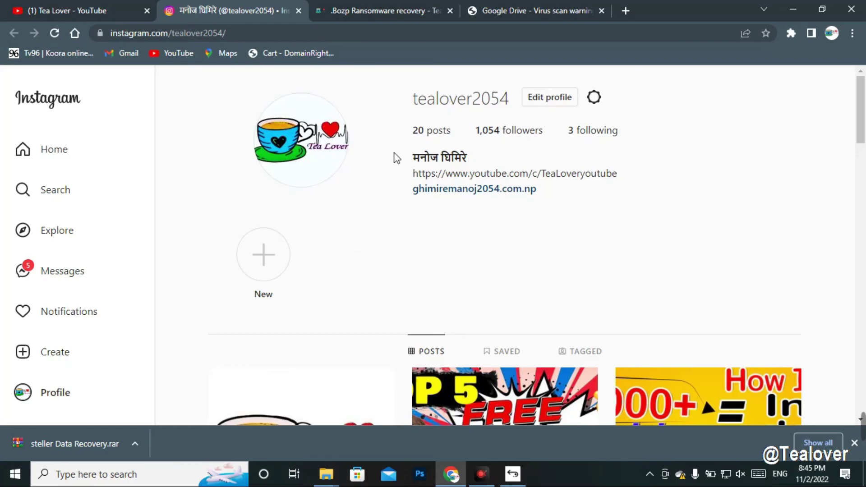
- Review the Instagram profile, the .Bozp Ransomware recovery article's introduction, and the Tea Lover YouTube channel in Chrome
{"action": "left_click_drag", "start_coordinate": [411, 100], "coordinate": [496, 115]}
{"action": "left_click", "coordinate": [393, 93]}
{"action": "left_click", "coordinate": [383, 10]}
{"action": "scroll", "coordinate": [496, 334], "scroll_direction": "up", "scroll_amount": 5}
{"action": "scroll", "coordinate": [558, 368], "scroll_direction": "up", "scroll_amount": 10}
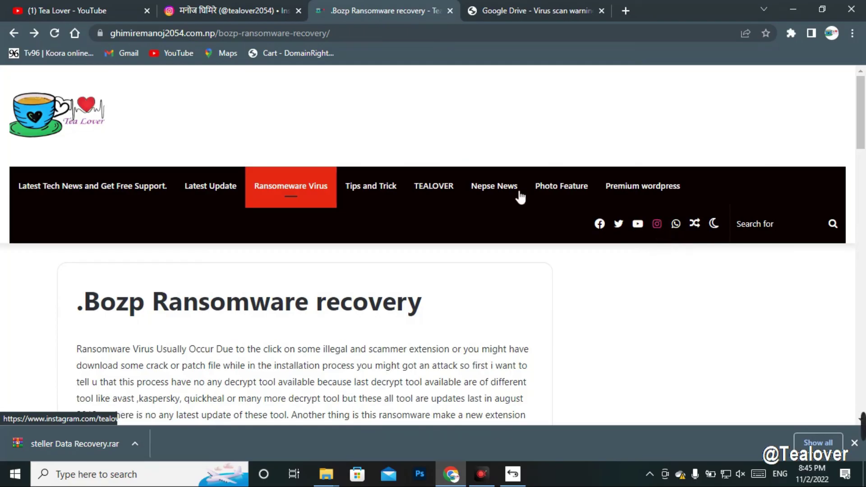
{"action": "scroll", "coordinate": [27, 344], "scroll_direction": "down", "scroll_amount": 4}
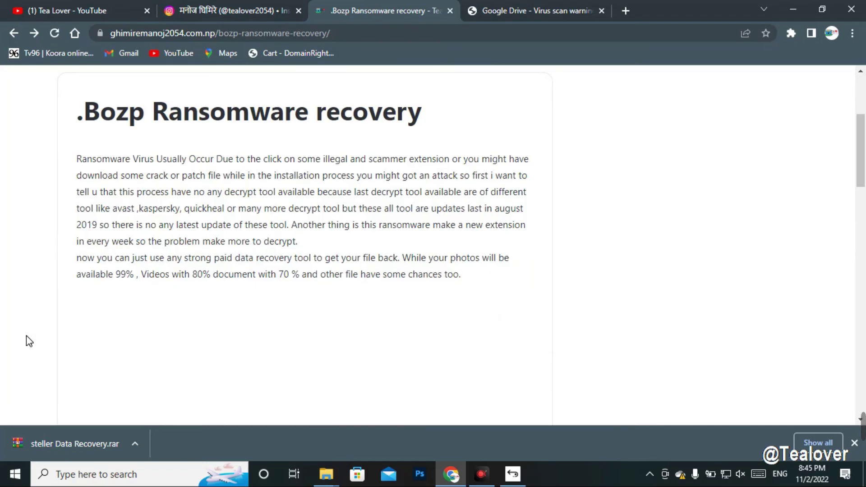
{"action": "key", "text": "ctrl+1"}
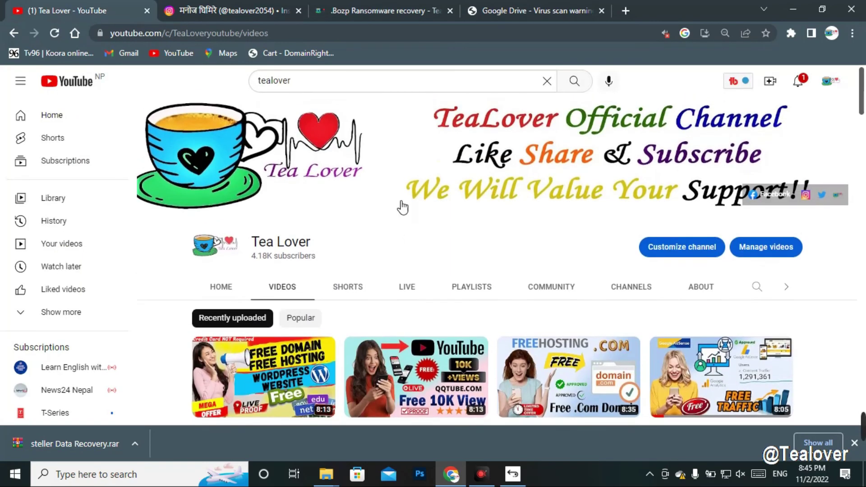